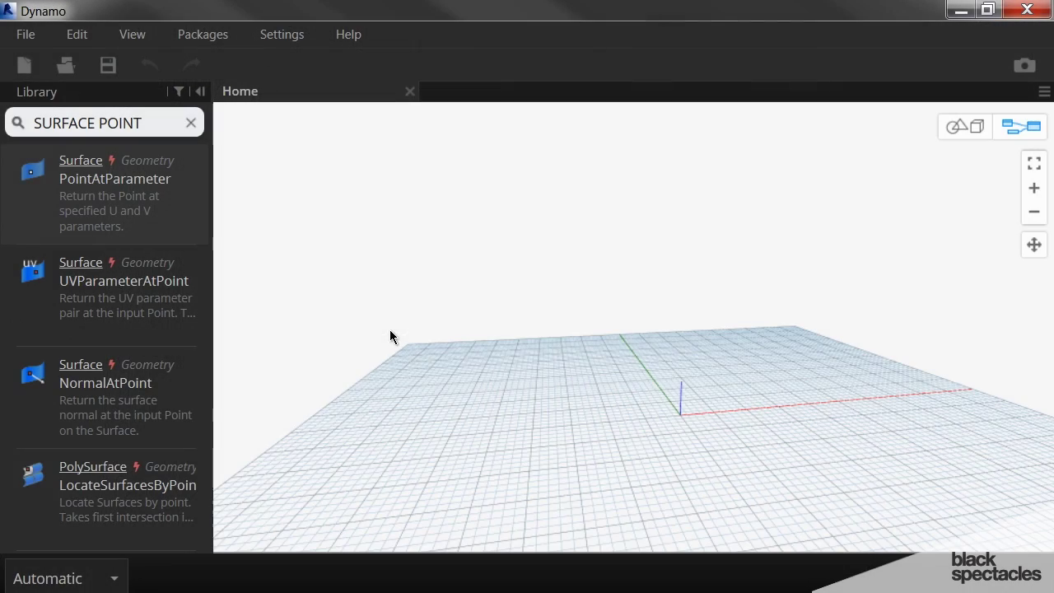
- Search the library for "POINT BY COORD" and place a Point.ByCoordinates (x, y, z) node in the workspace
{"action": "left_click", "coordinate": [191, 123]}
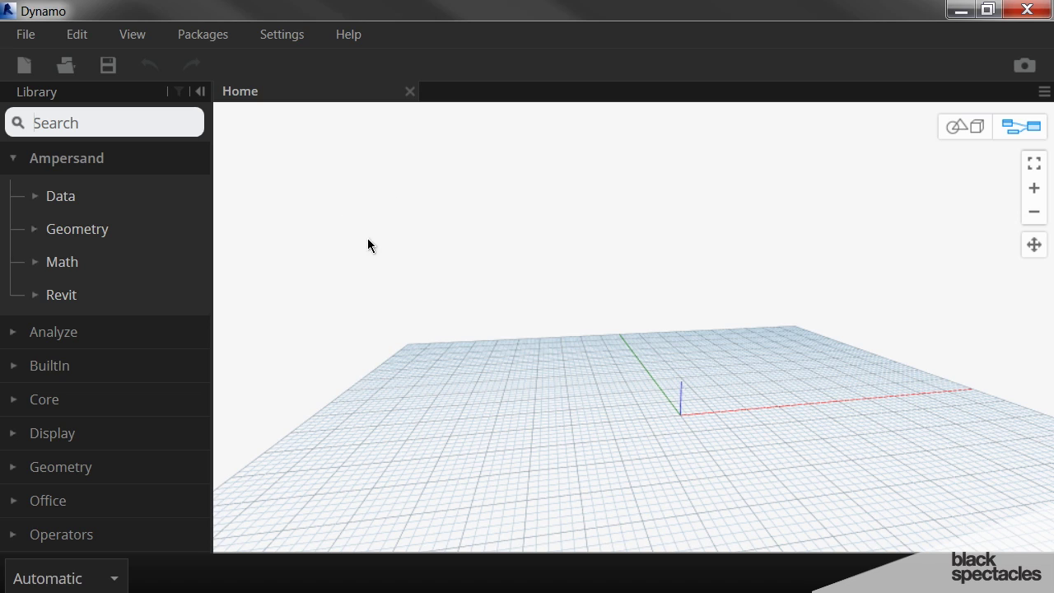
{"action": "left_click", "coordinate": [101, 122]}
{"action": "type", "text": "POINT BY COORD"}
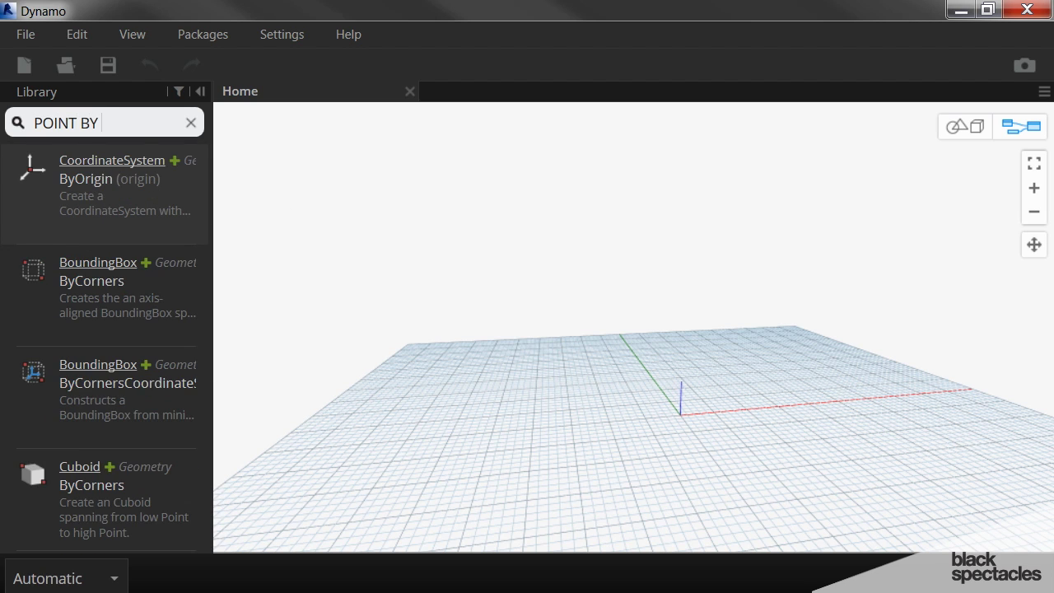
{"action": "mouse_move", "coordinate": [95, 288]}
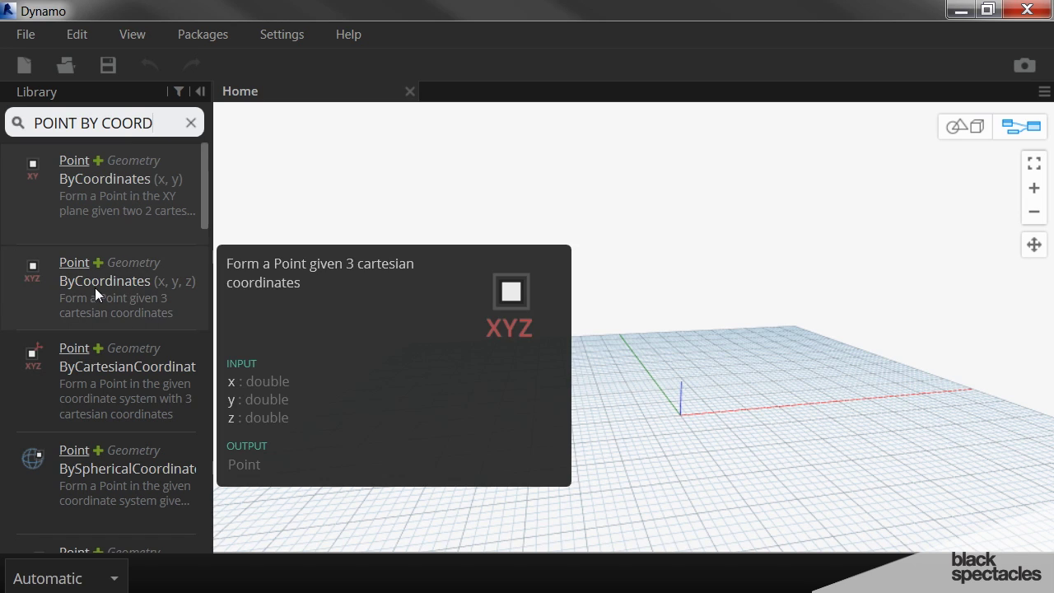
{"action": "left_click_drag", "start_coordinate": [591, 308], "coordinate": [607, 305]}
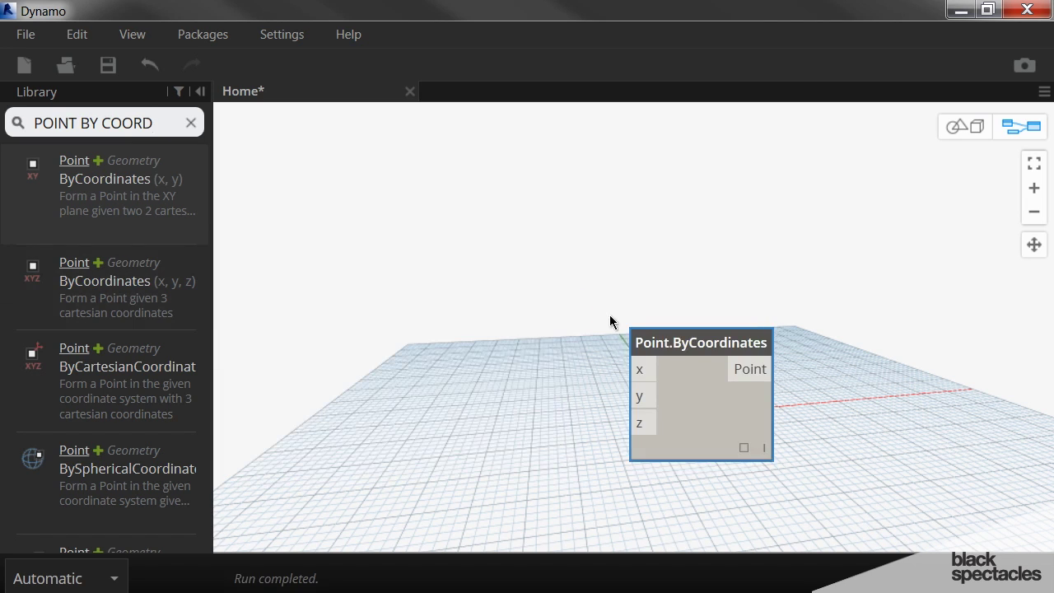
{"action": "left_click_drag", "start_coordinate": [647, 341], "coordinate": [518, 327]}
- Create a code block with the value 20 and wire it to the z input of Point.ByCoordinates
{"action": "double_click", "coordinate": [339, 394]}
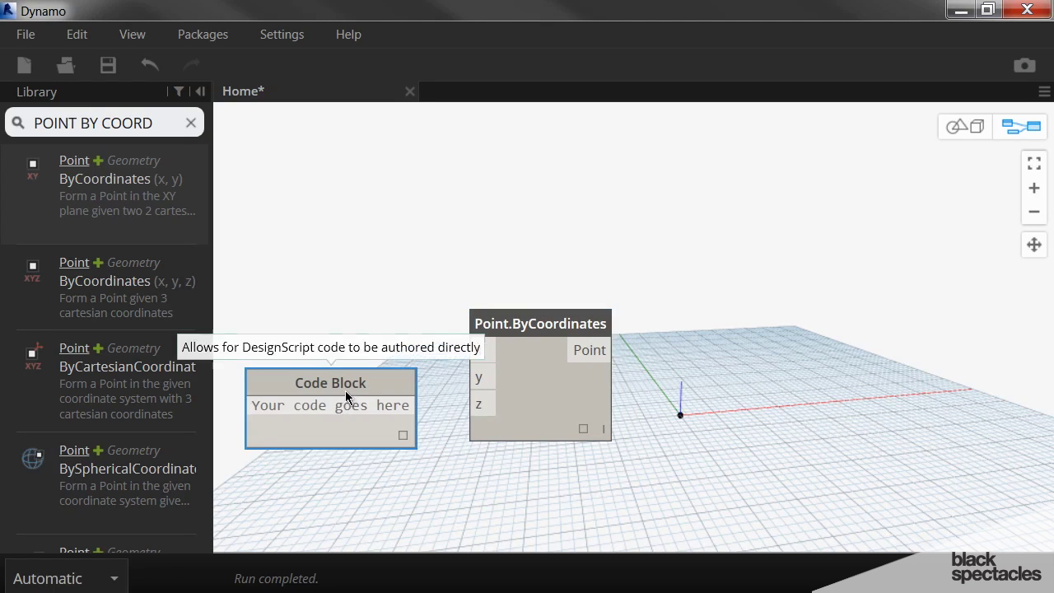
{"action": "type", "text": "20"}
{"action": "left_click", "coordinate": [394, 393]}
{"action": "left_click_drag", "start_coordinate": [313, 406], "coordinate": [486, 410]}
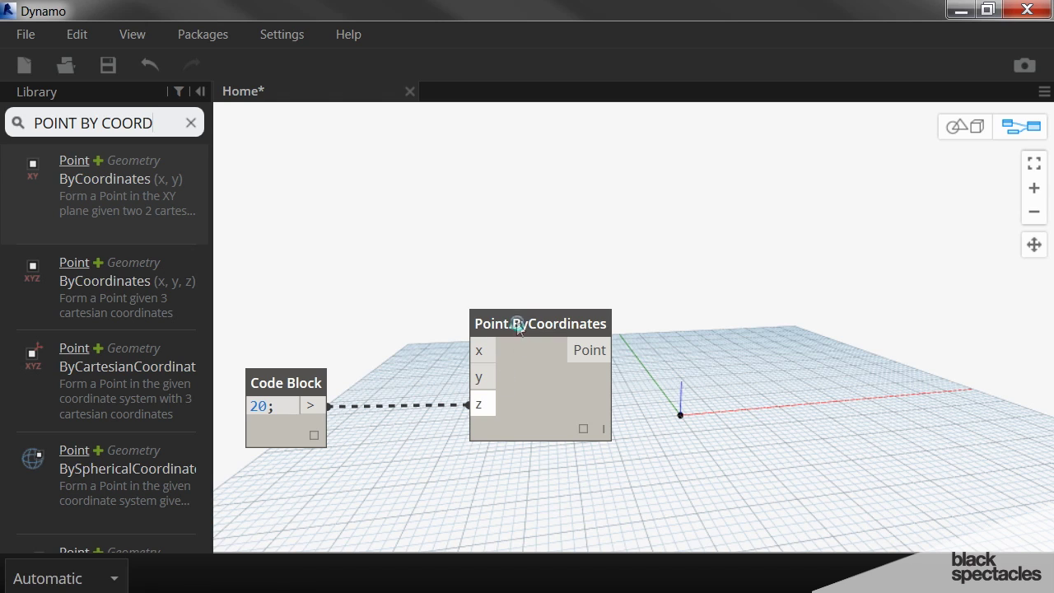
{"action": "left_click_drag", "start_coordinate": [517, 324], "coordinate": [519, 325]}
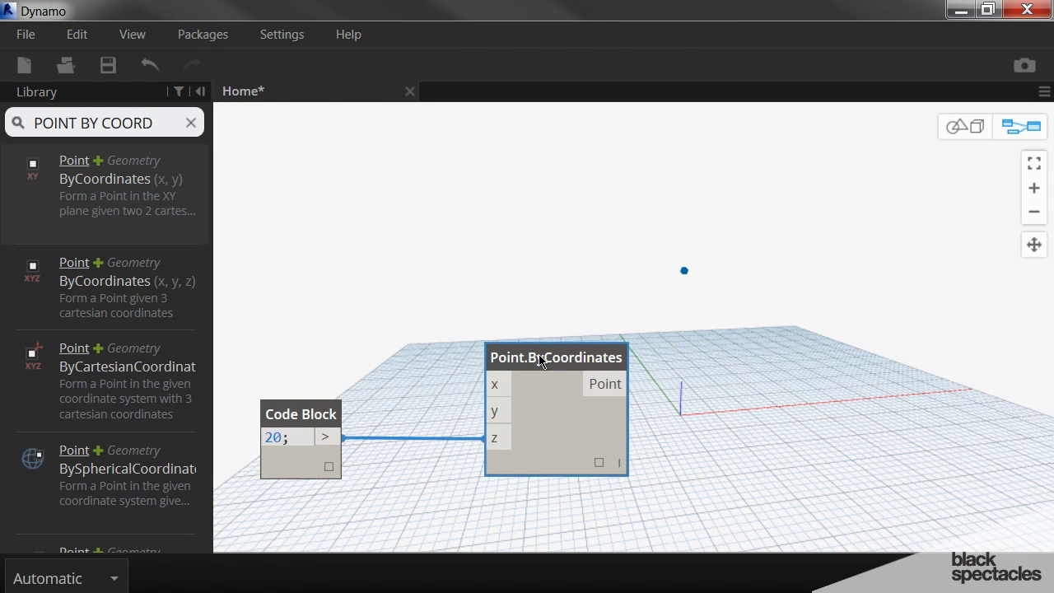
{"action": "left_click_drag", "start_coordinate": [538, 356], "coordinate": [540, 349]}
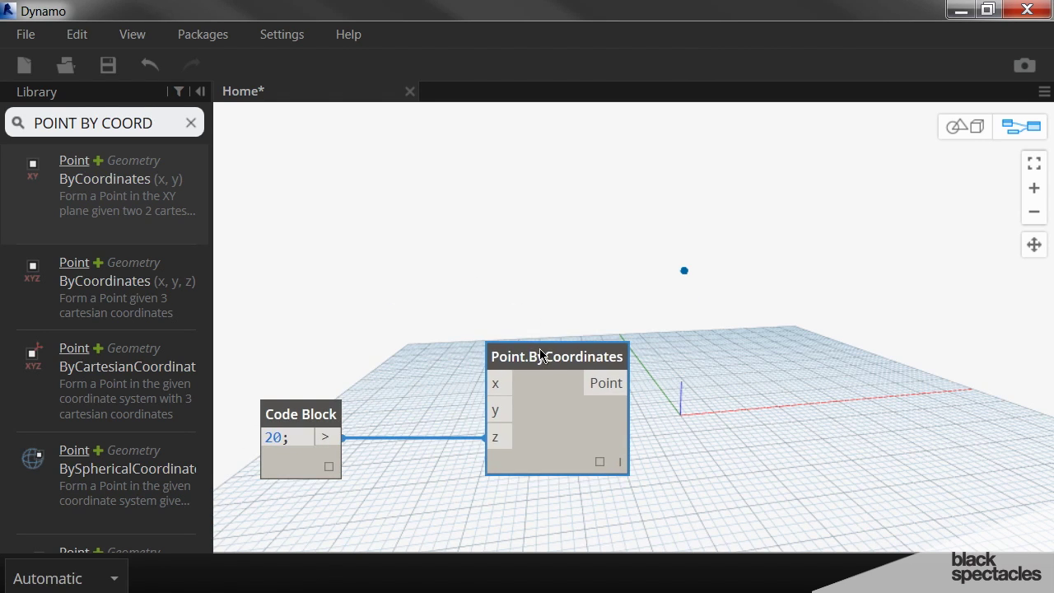
- Duplicate the Point.ByCoordinates node, disconnect the copy's z input and place it above the original
{"action": "key", "text": "ctrl+c"}
{"action": "key", "text": "ctrl+v"}
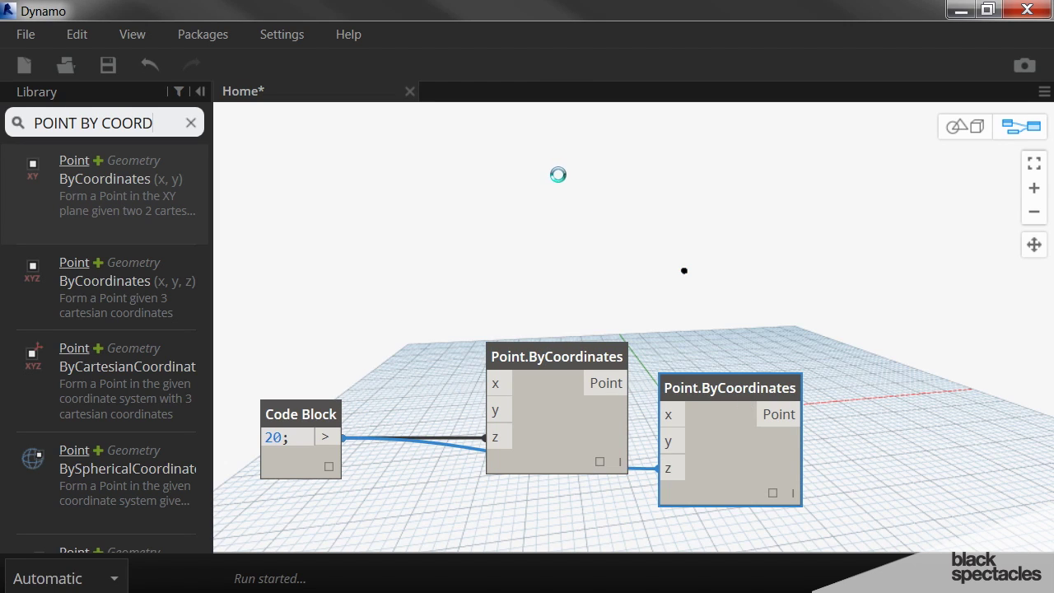
{"action": "left_click_drag", "start_coordinate": [495, 221], "coordinate": [436, 236]}
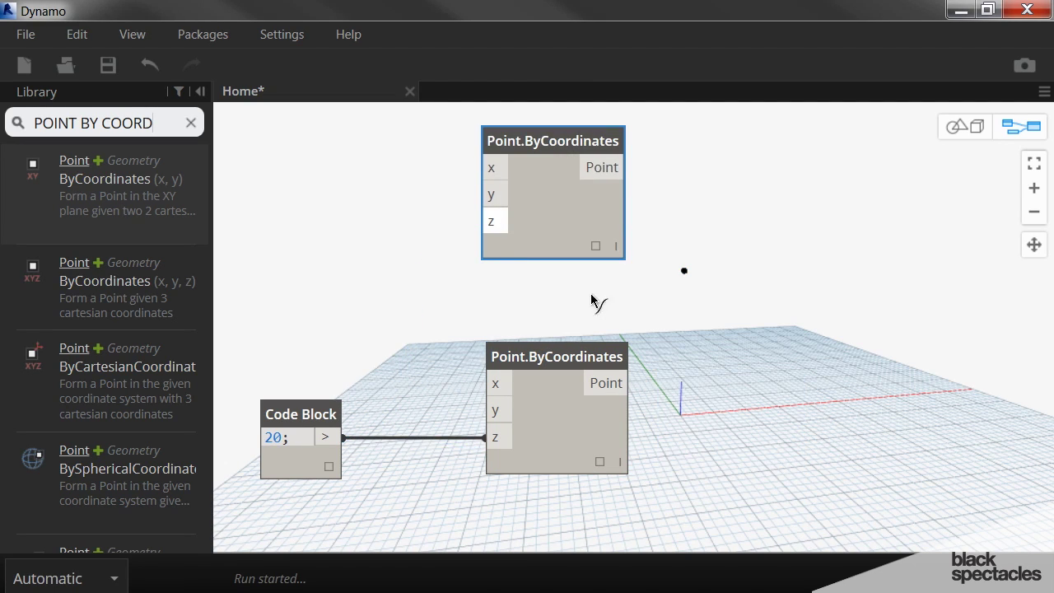
{"action": "middle_click_drag", "start_coordinate": [591, 295], "coordinate": [574, 391]}
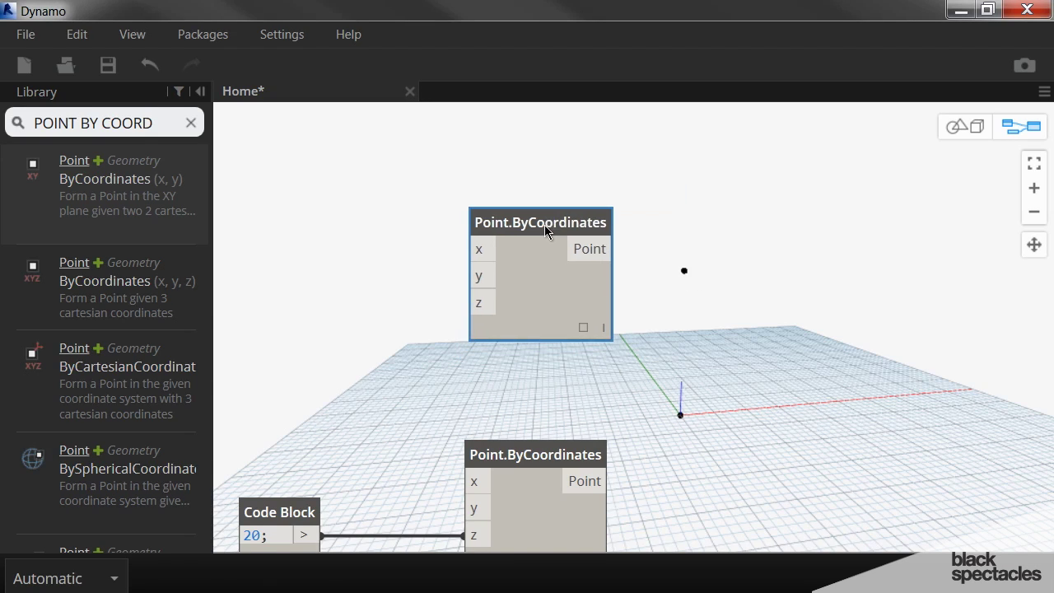
{"action": "scroll", "coordinate": [609, 312], "scroll_direction": "down", "scroll_amount": 3}
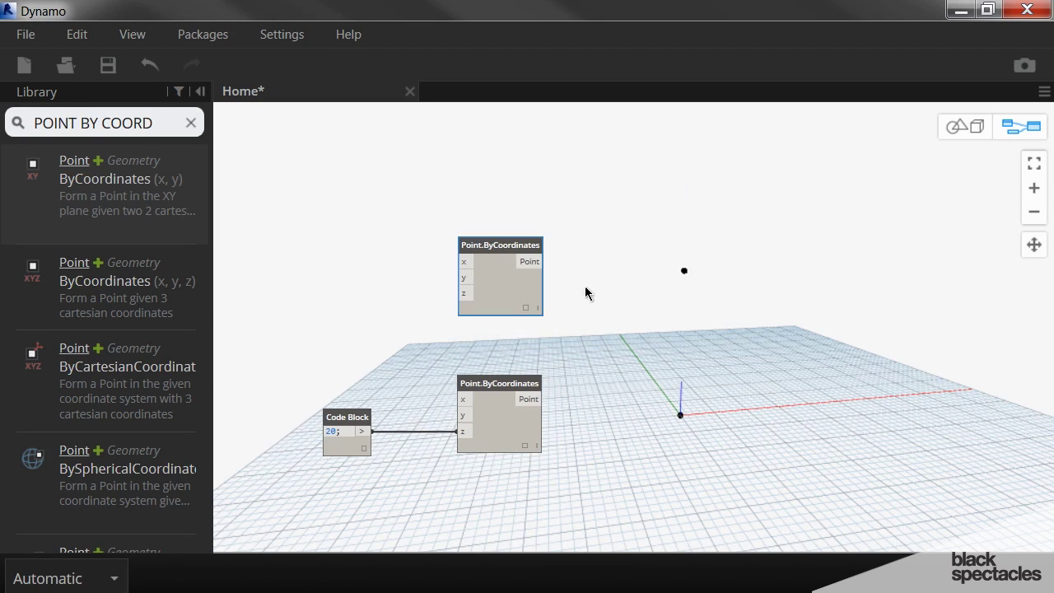
{"action": "middle_click_drag", "start_coordinate": [665, 260], "coordinate": [653, 295]}
{"action": "middle_click_drag", "start_coordinate": [648, 252], "coordinate": [655, 281]}
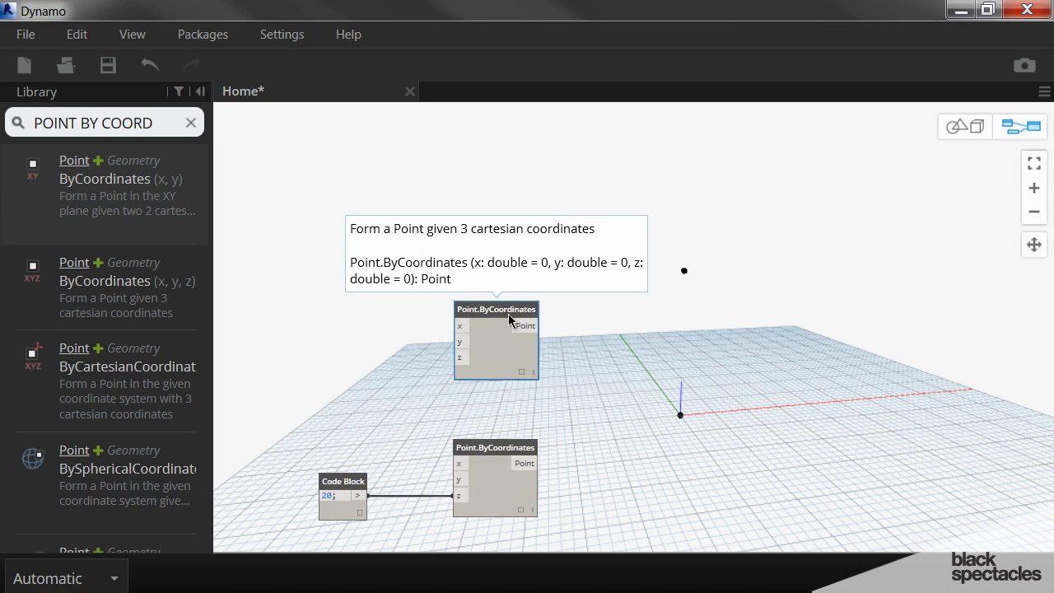
- Search the library for the circle center nodes and add Circle.ByCenterPointRadius beside the upper point node
{"action": "left_click_drag", "start_coordinate": [161, 124], "coordinate": [14, 123]}
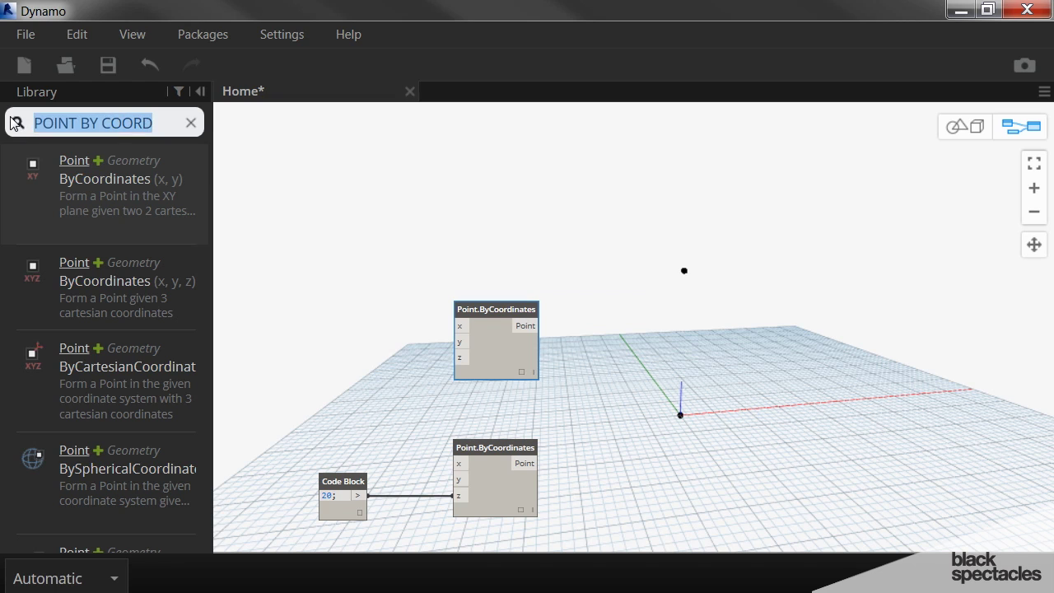
{"action": "type", "text": "CIRCLE B"}
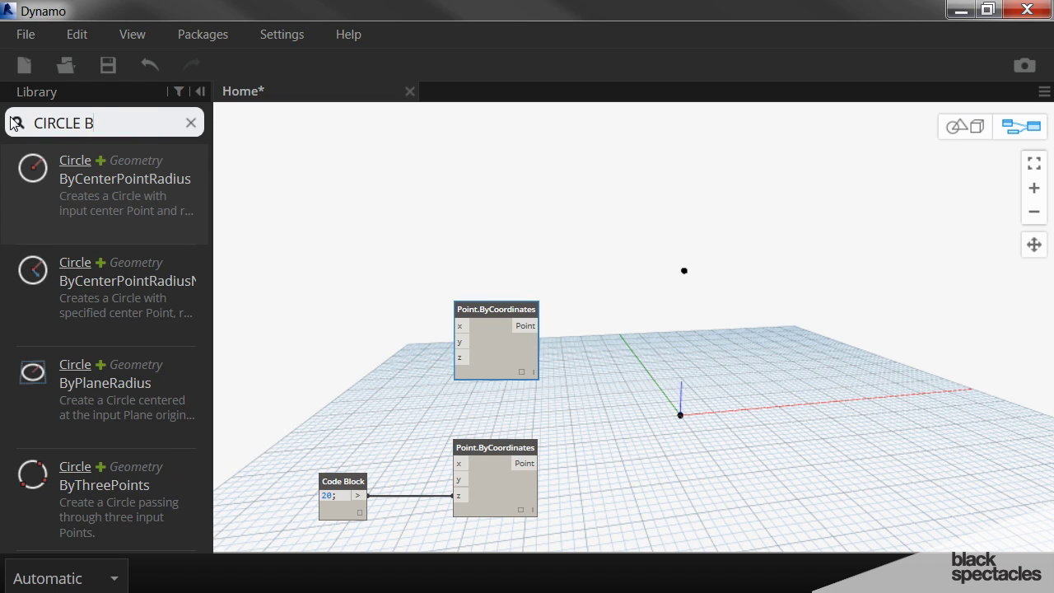
{"action": "type", "text": "E CENTER"}
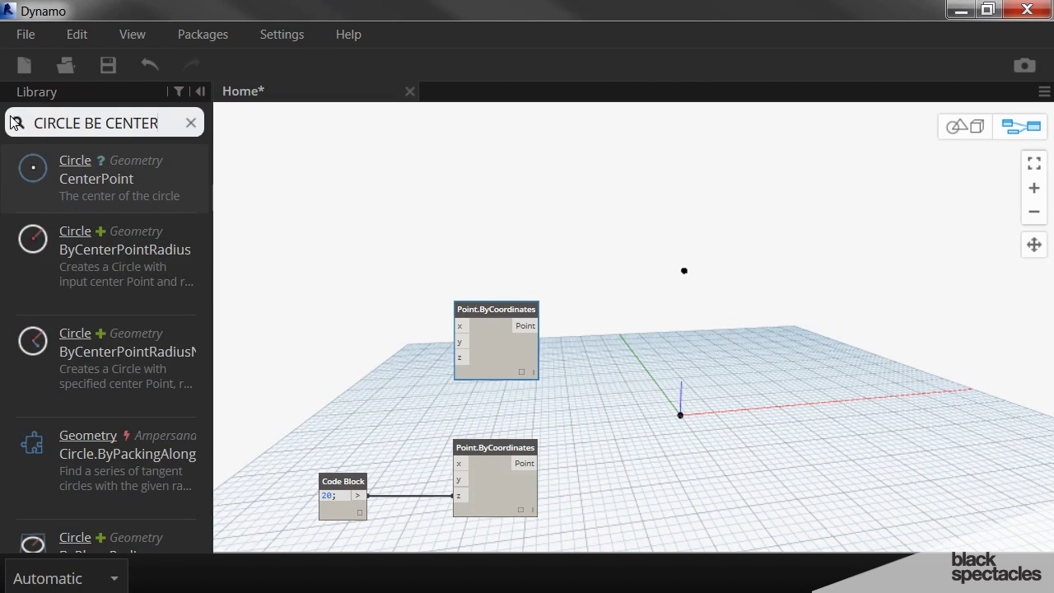
{"action": "mouse_move", "coordinate": [107, 240]}
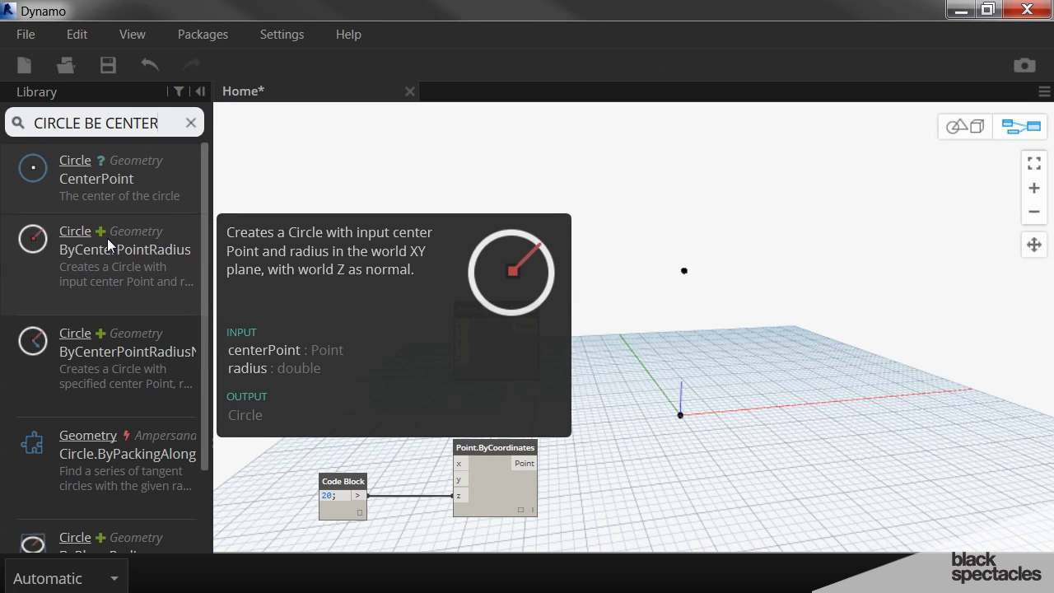
{"action": "left_click", "coordinate": [125, 259]}
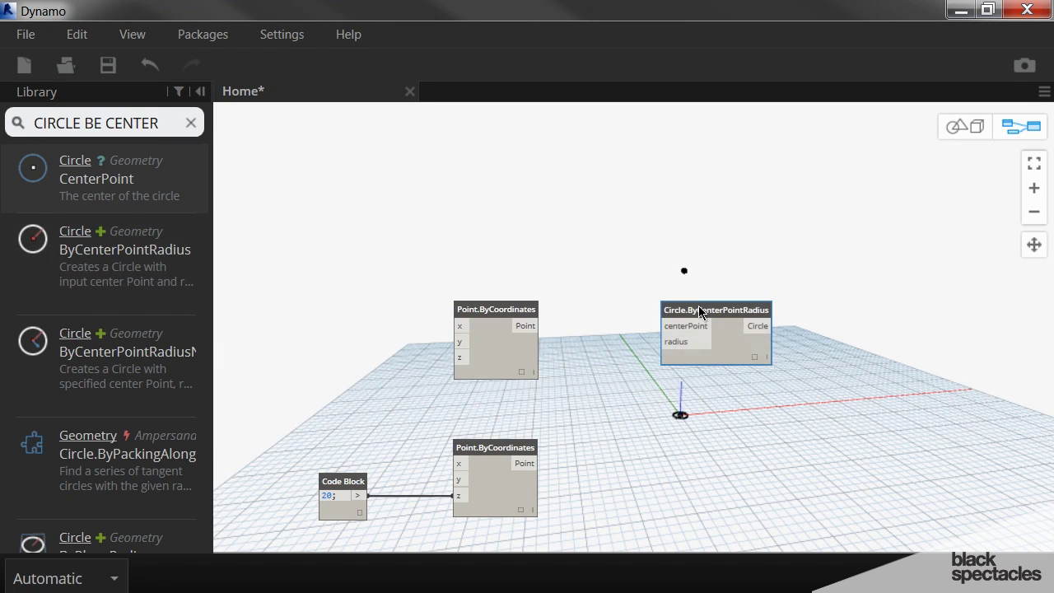
- Wire the upper point to the circle's centerPoint and a new code block of 15 to its radius
{"action": "left_click", "coordinate": [527, 326]}
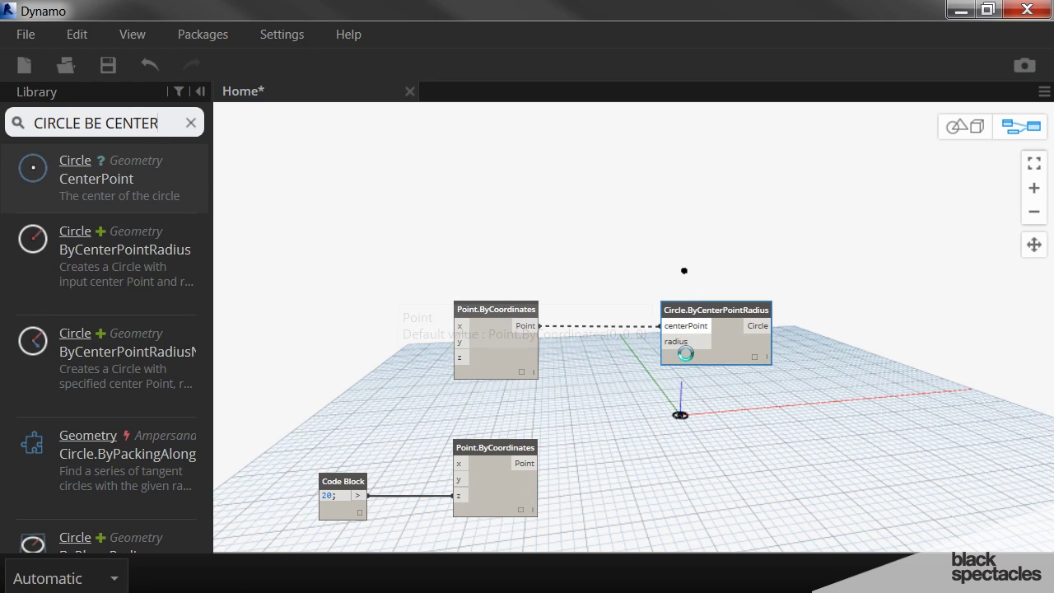
{"action": "left_click", "coordinate": [666, 326]}
{"action": "double_click", "coordinate": [590, 350]}
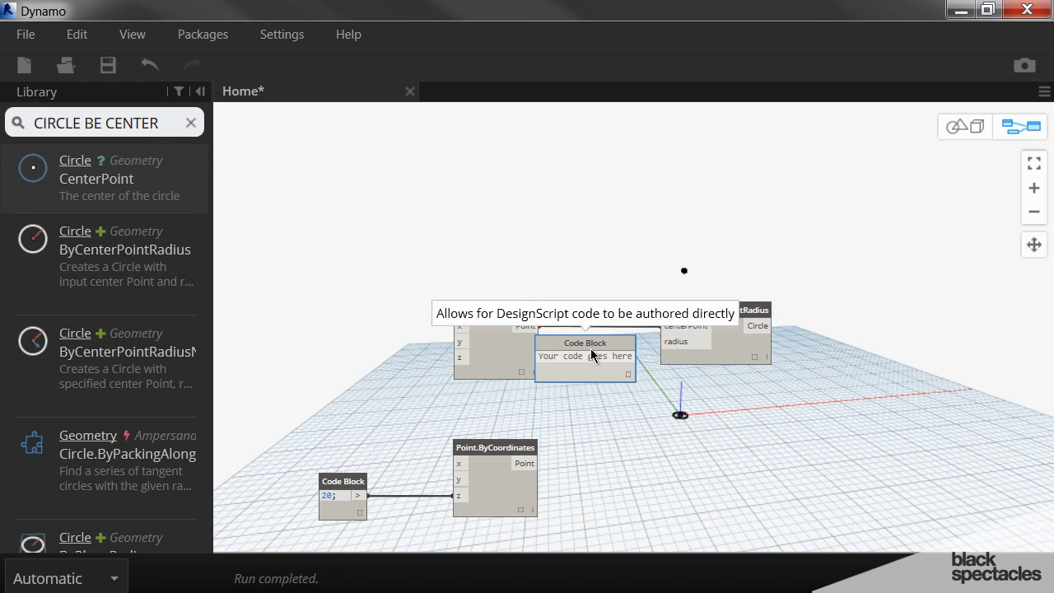
{"action": "type", "text": "15"}
{"action": "left_click", "coordinate": [591, 372]}
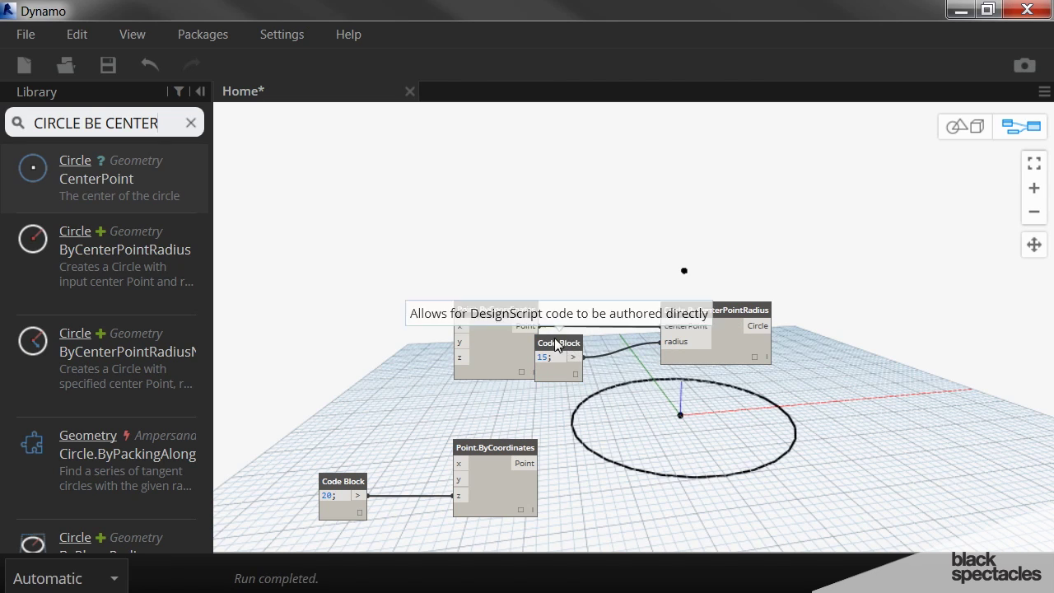
{"action": "left_click_drag", "start_coordinate": [555, 343], "coordinate": [579, 357]}
{"action": "left_click_drag", "start_coordinate": [688, 314], "coordinate": [671, 311]}
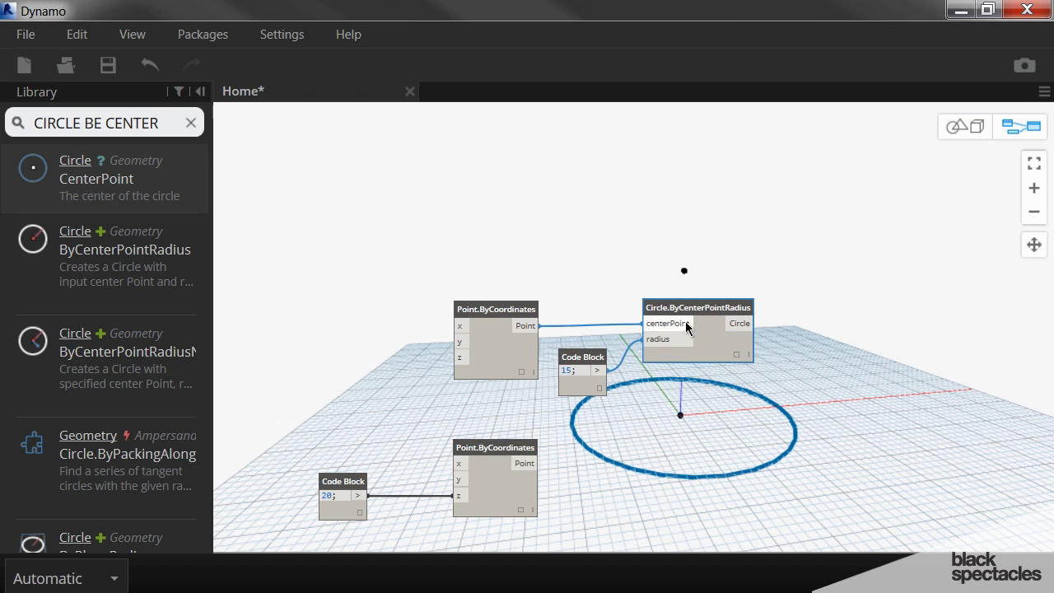
- Search the library for "POLYGON REG" and add a Polygon.RegularPolygon node
{"action": "left_click_drag", "start_coordinate": [166, 122], "coordinate": [1, 100]}
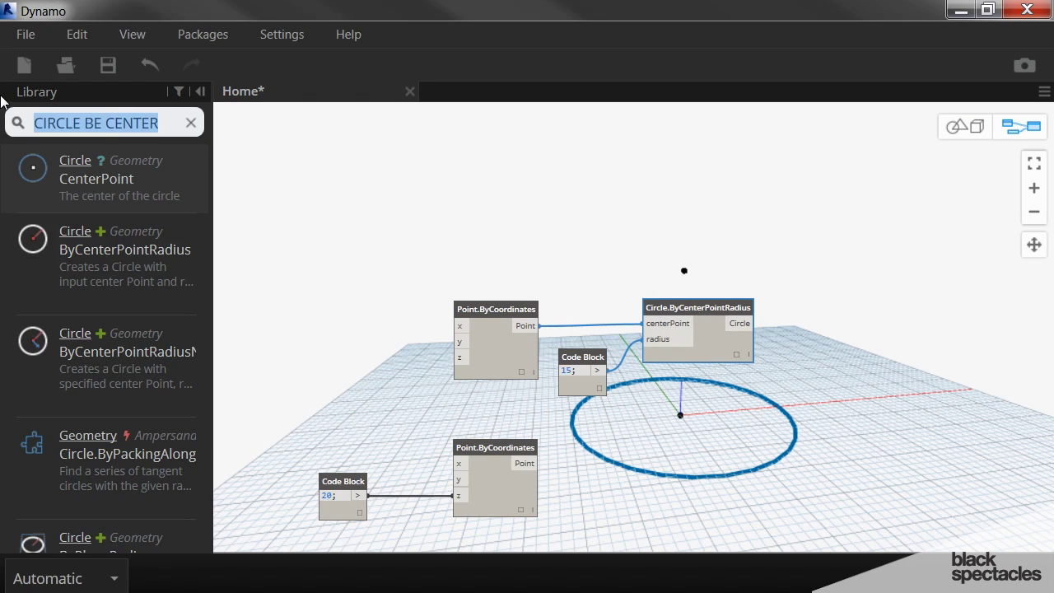
{"action": "type", "text": "PL"}
{"action": "key", "text": "BackSpace"}
{"action": "type", "text": "OLY"}
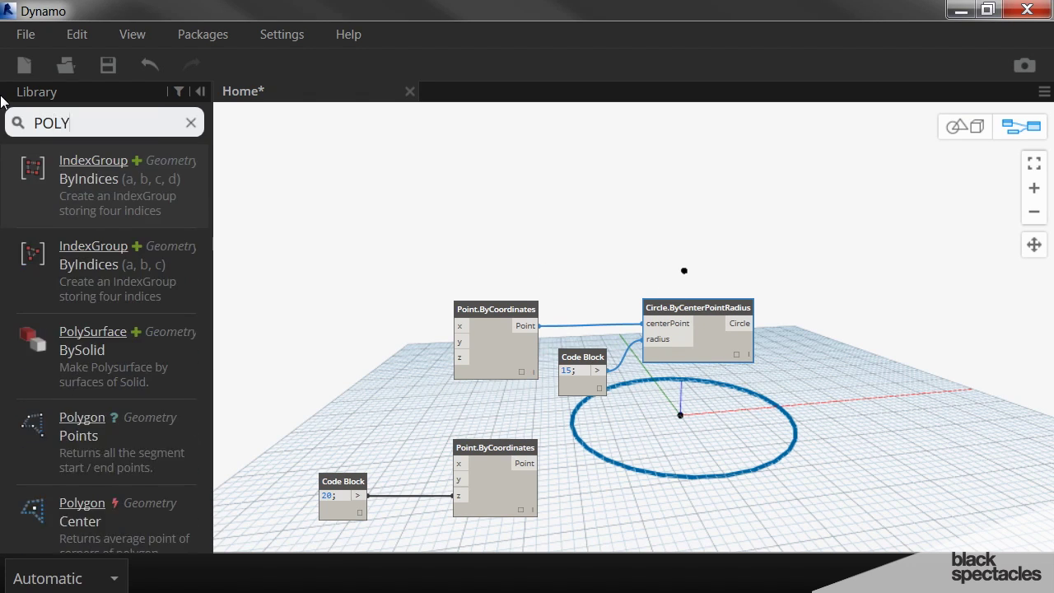
{"action": "type", "text": "GON REGE"}
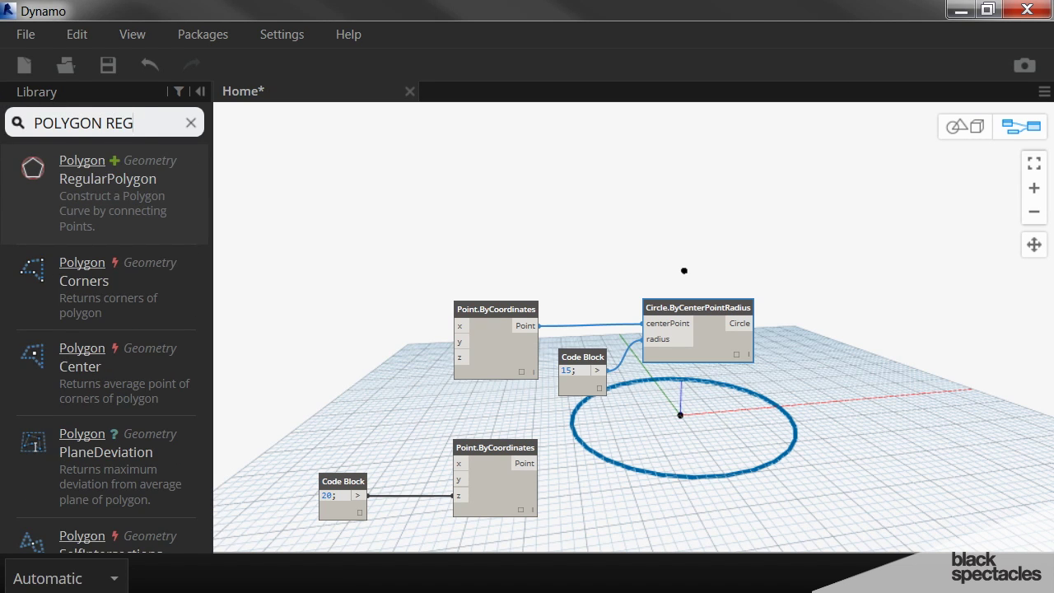
{"action": "left_click", "coordinate": [139, 191]}
- Wire a new code block of 6 to the polygon's numberSides and the circle output to its circle input
{"action": "double_click", "coordinate": [778, 369]}
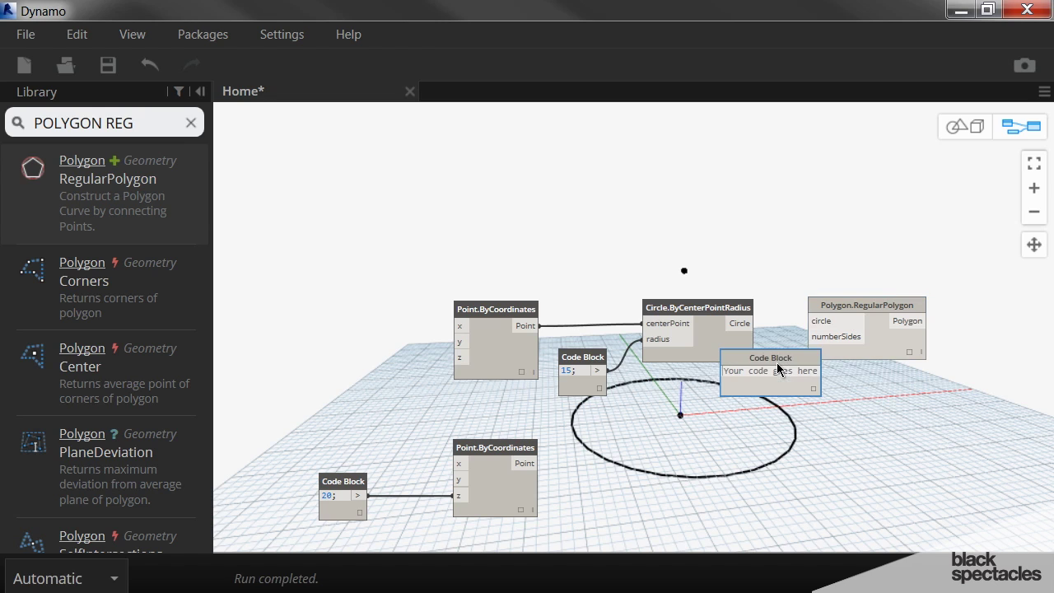
{"action": "type", "text": "6"}
{"action": "left_click", "coordinate": [839, 399]}
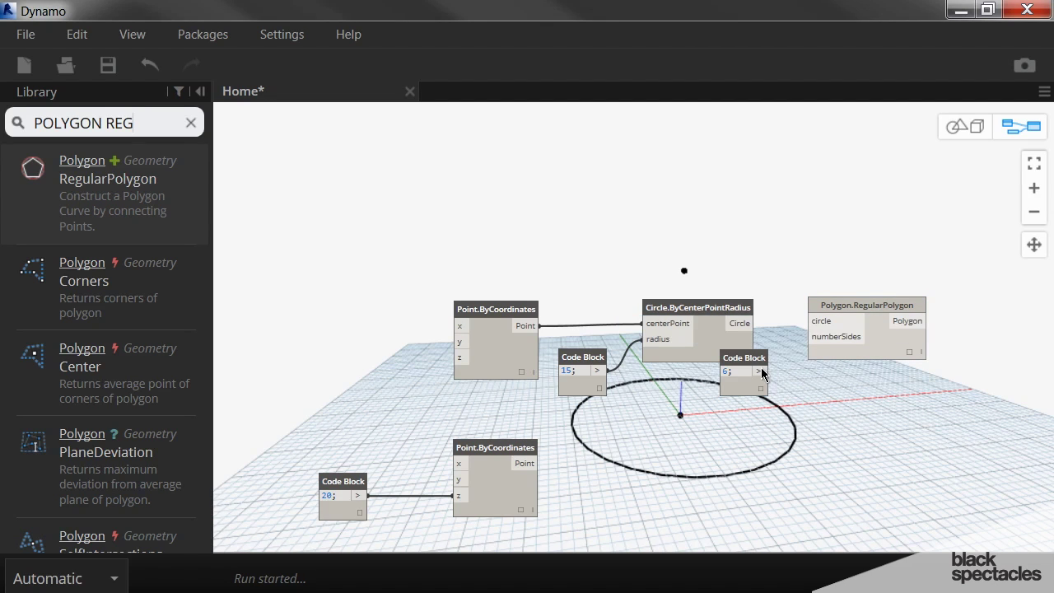
{"action": "left_click_drag", "start_coordinate": [762, 371], "coordinate": [827, 337]}
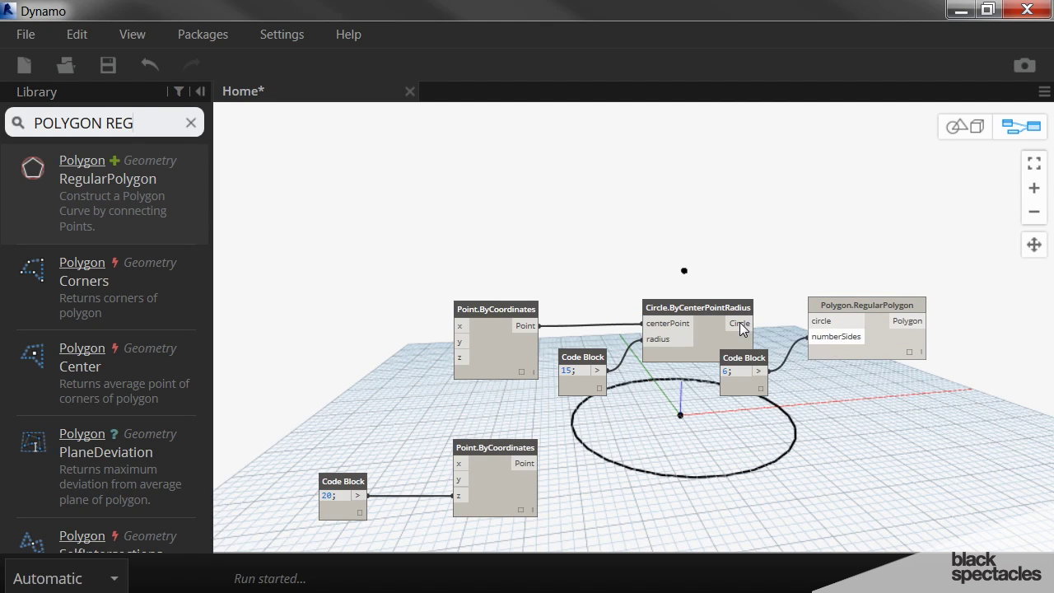
{"action": "left_click", "coordinate": [822, 321]}
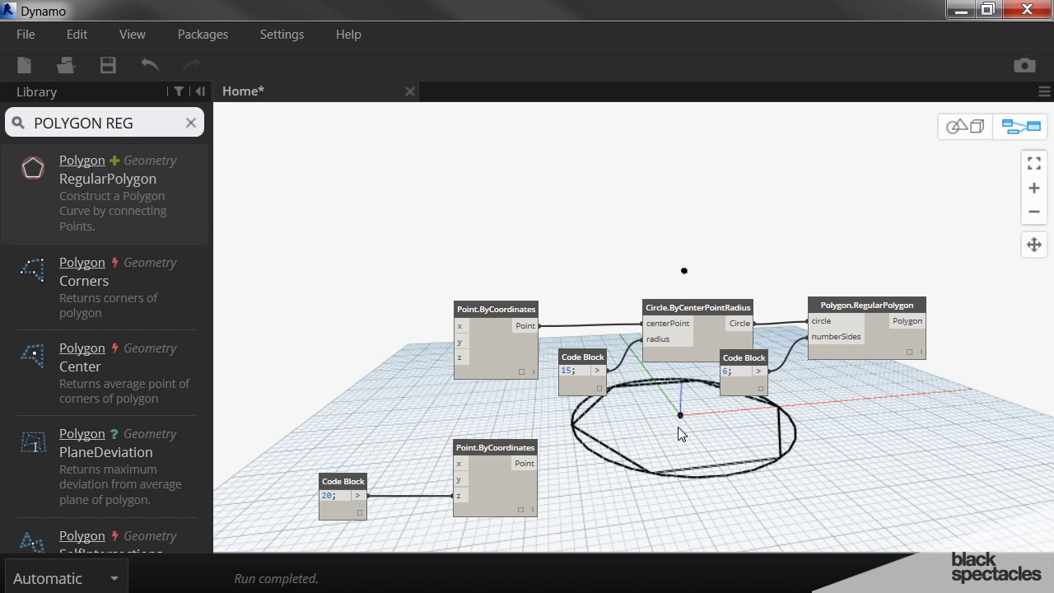
- Duplicate the Circle.ByCenterPointRadius node with its radius code block and place the copies beside the lower point node
{"action": "middle_click_drag", "start_coordinate": [677, 427], "coordinate": [585, 291]}
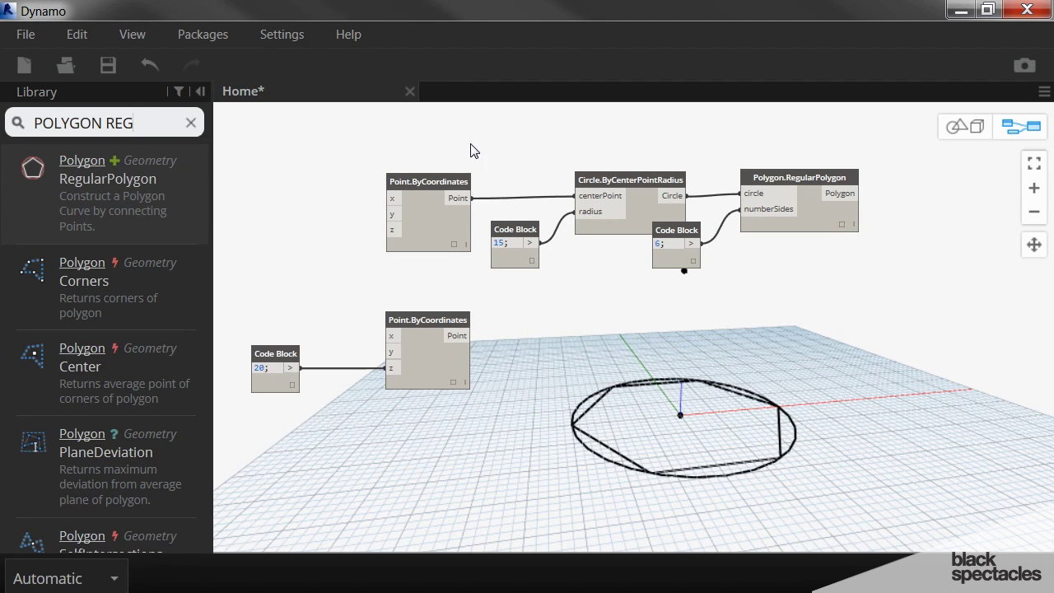
{"action": "left_click_drag", "start_coordinate": [488, 162], "coordinate": [692, 302]}
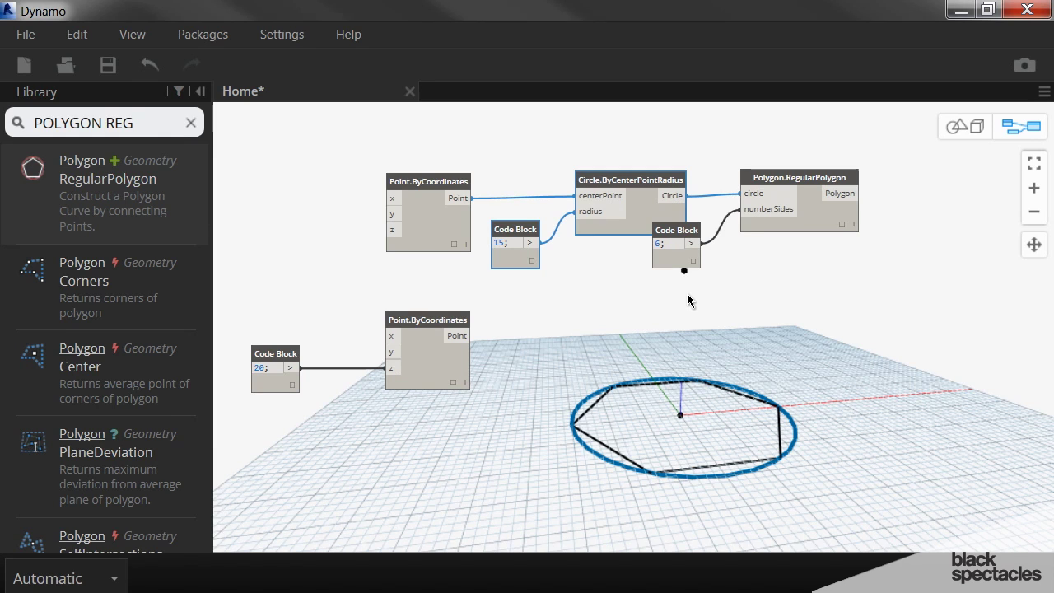
{"action": "key", "text": "ctrl+c"}
{"action": "key", "text": "ctrl+v"}
{"action": "left_click_drag", "start_coordinate": [837, 160], "coordinate": [660, 356]}
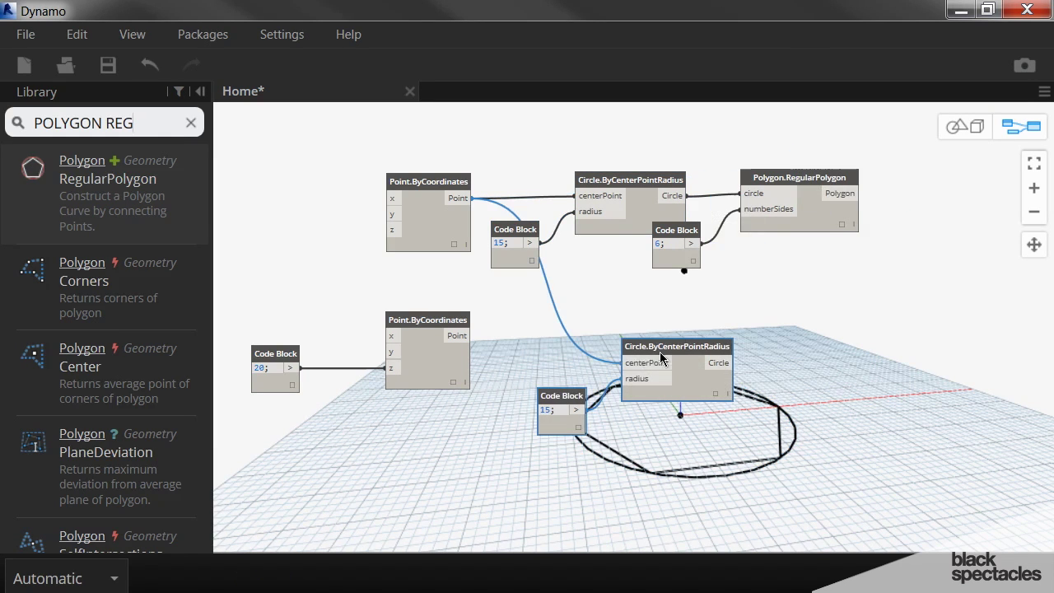
- Set the copied circle's radius to 10 and wire the lower Point.ByCoordinates node to its centerPoint
{"action": "type", "text": "10"}
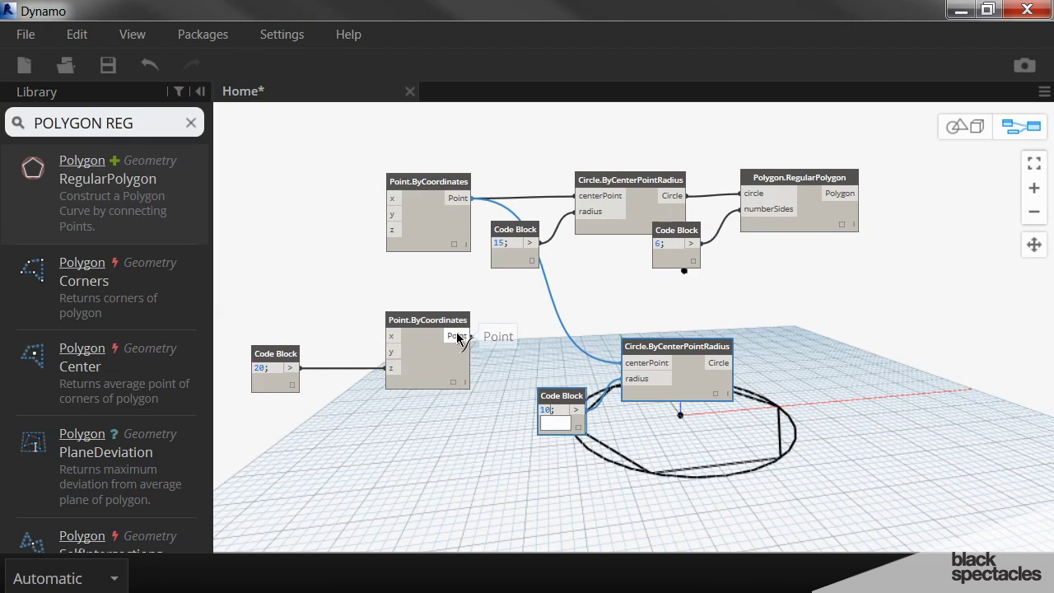
{"action": "left_click_drag", "start_coordinate": [458, 335], "coordinate": [635, 362]}
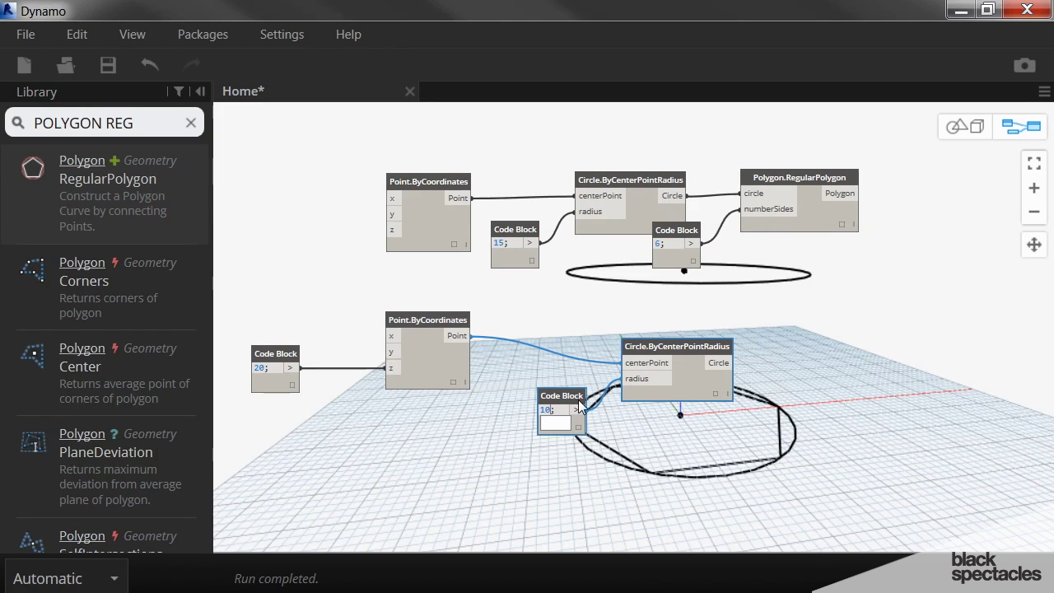
{"action": "left_click", "coordinate": [637, 466]}
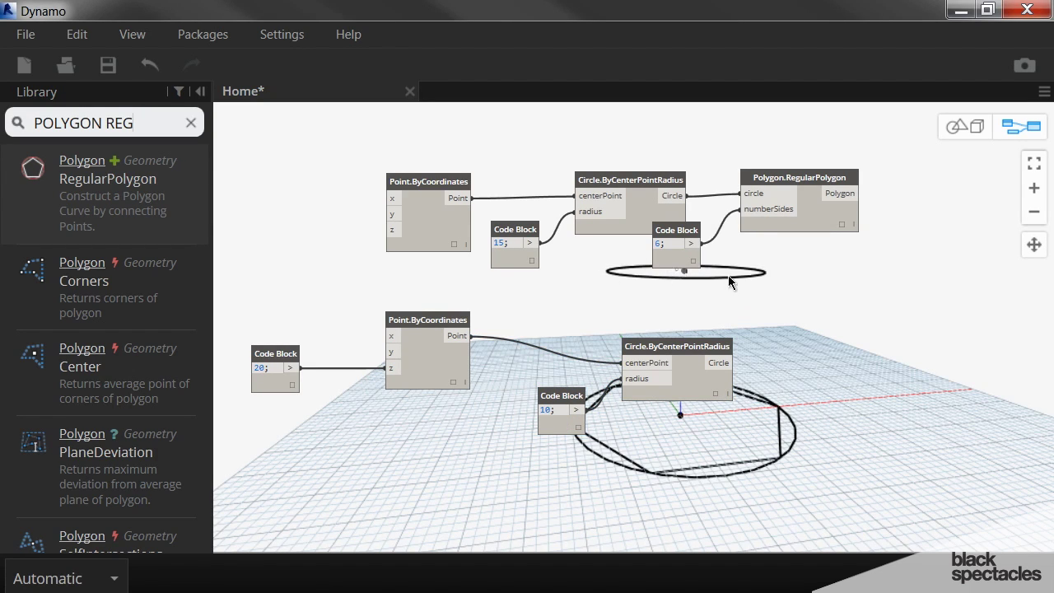
- Search the library for "LIST CREATE" and place a List.Create node beyond the polygon and elevated circle nodes
{"action": "middle_click_drag", "start_coordinate": [755, 336], "coordinate": [600, 332]}
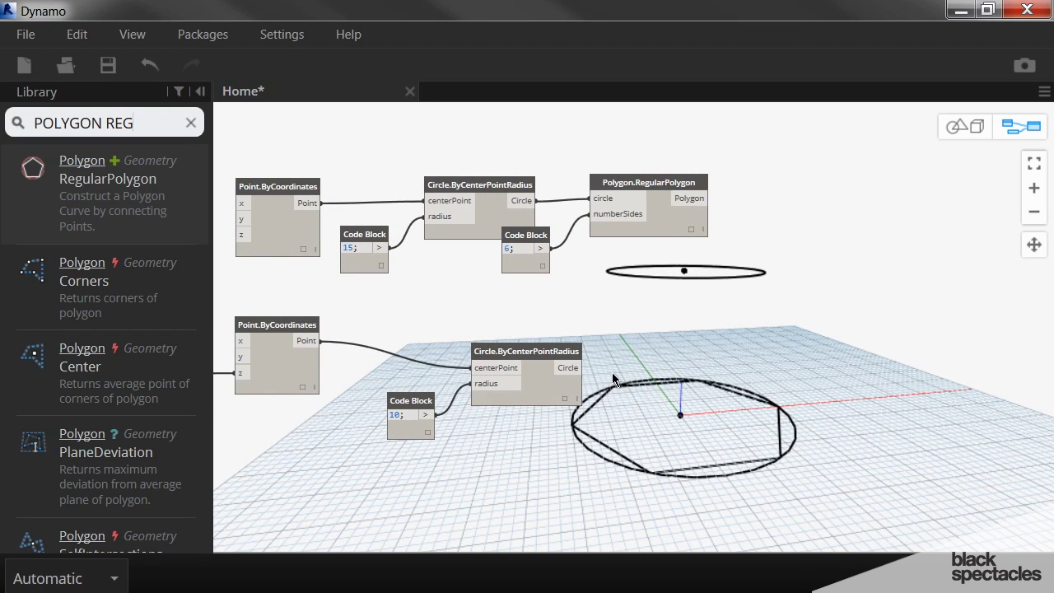
{"action": "left_click_drag", "start_coordinate": [554, 353], "coordinate": [599, 347]}
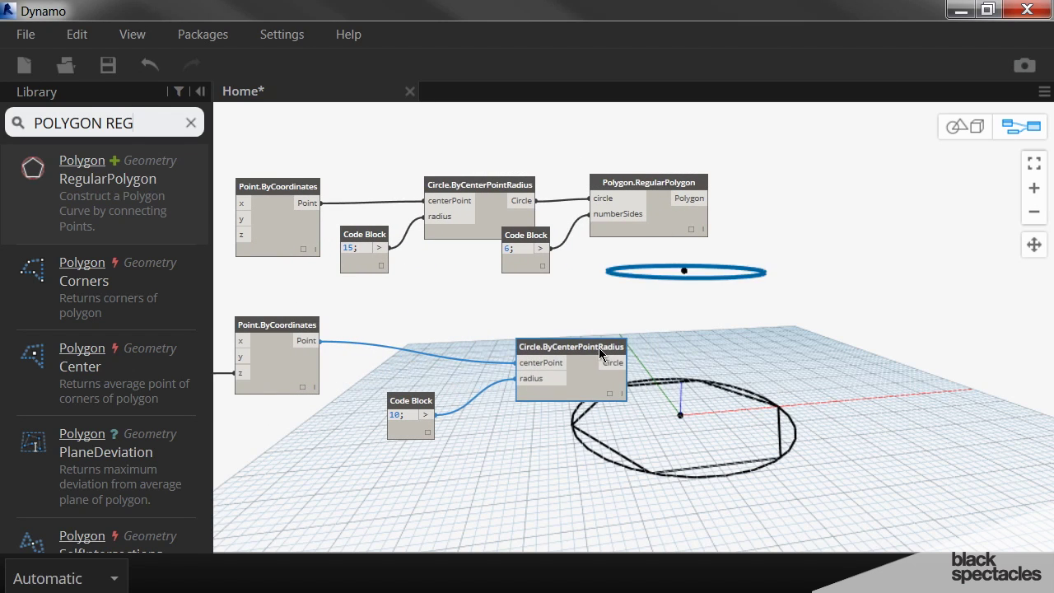
{"action": "type", "text": "L"}
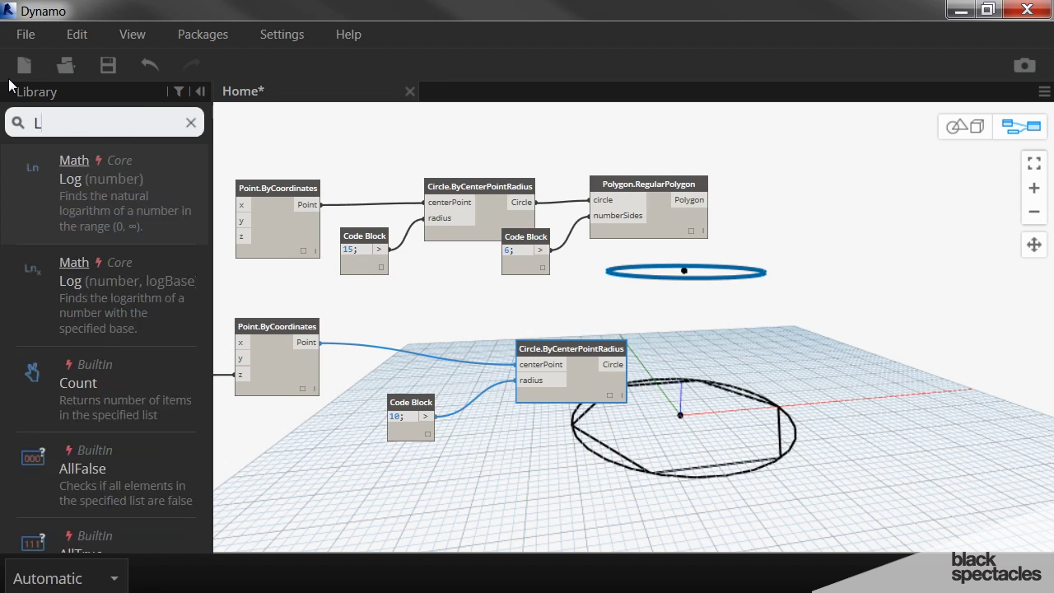
{"action": "type", "text": "IST CREATE"}
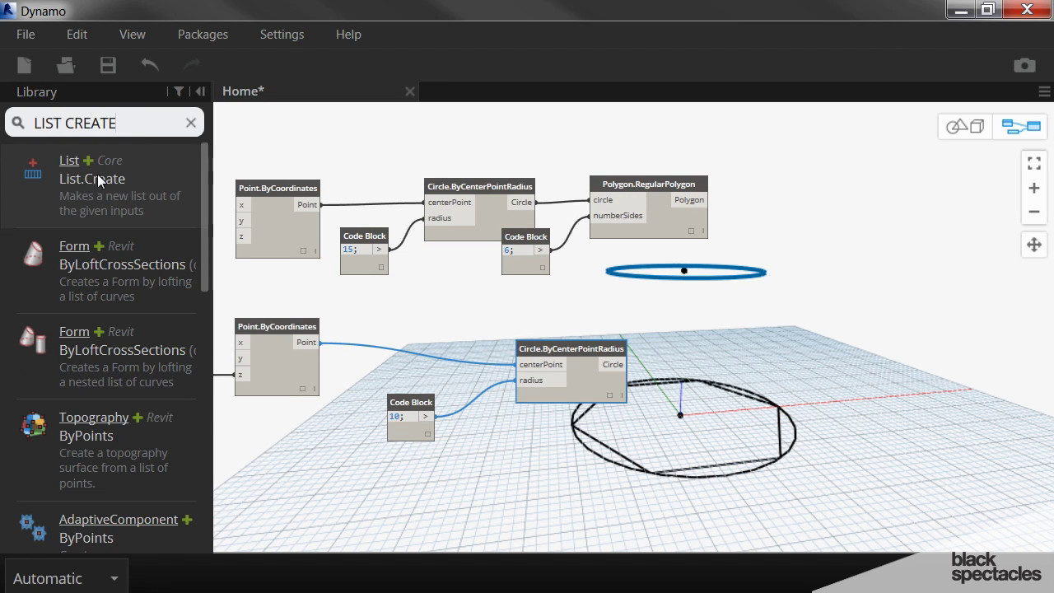
{"action": "mouse_move", "coordinate": [99, 179]}
{"action": "key", "text": "Return"}
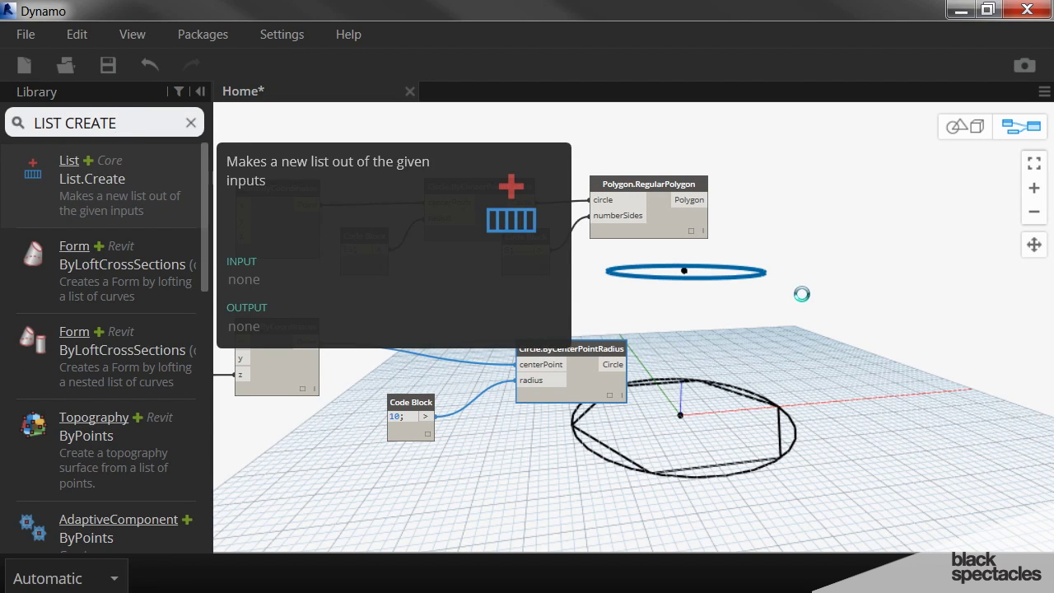
{"action": "left_click_drag", "start_coordinate": [676, 330], "coordinate": [853, 271]}
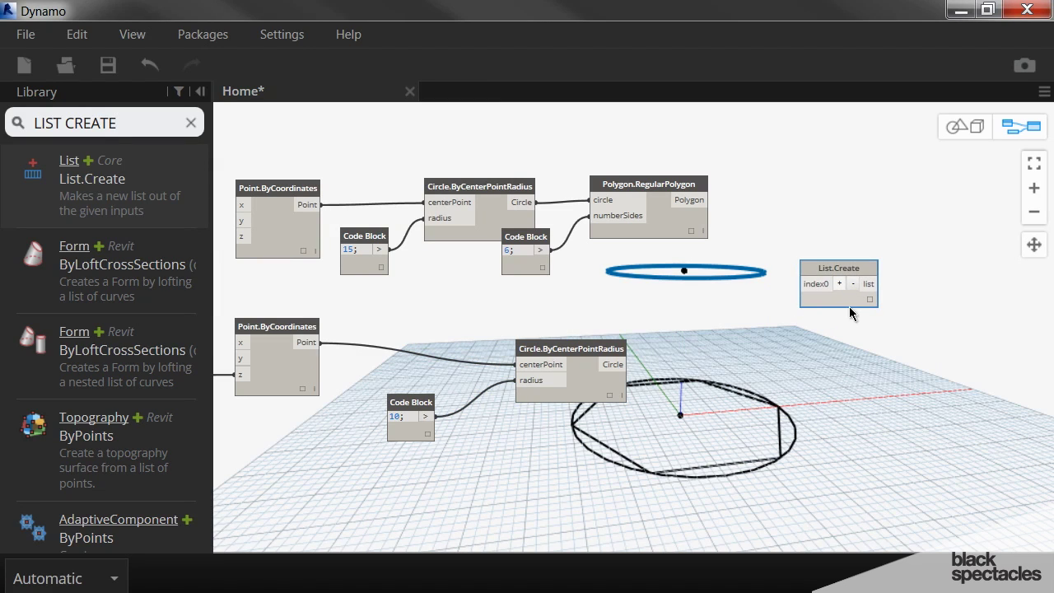
- Wire the polygon output to index0 and the elevated circle's output to an added index1 input of List.Create
{"action": "left_click_drag", "start_coordinate": [690, 201], "coordinate": [801, 283]}
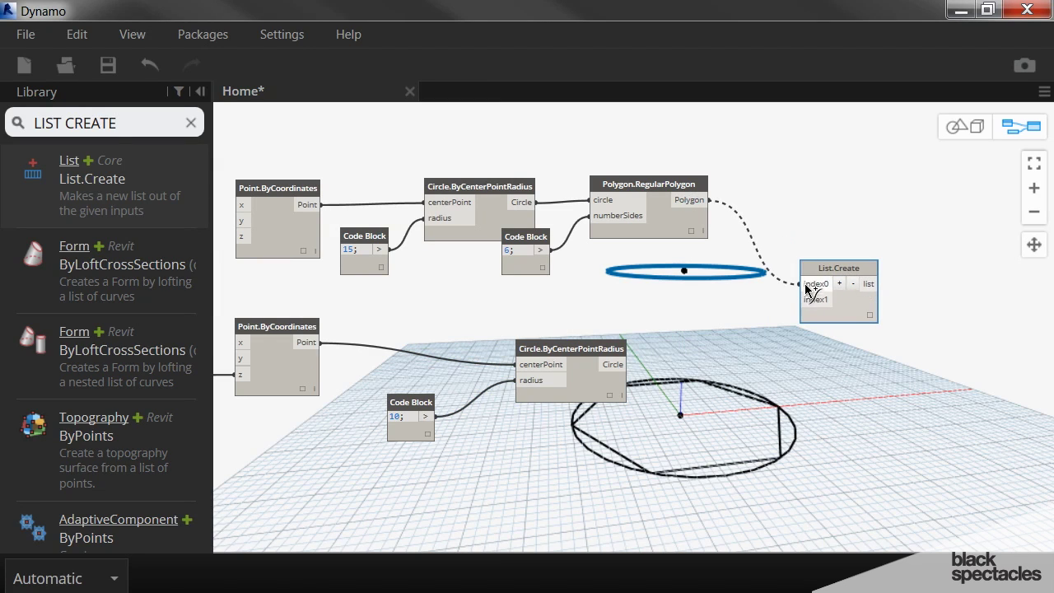
{"action": "left_click_drag", "start_coordinate": [609, 365], "coordinate": [804, 299]}
{"action": "middle_click_drag", "start_coordinate": [954, 367], "coordinate": [682, 376]}
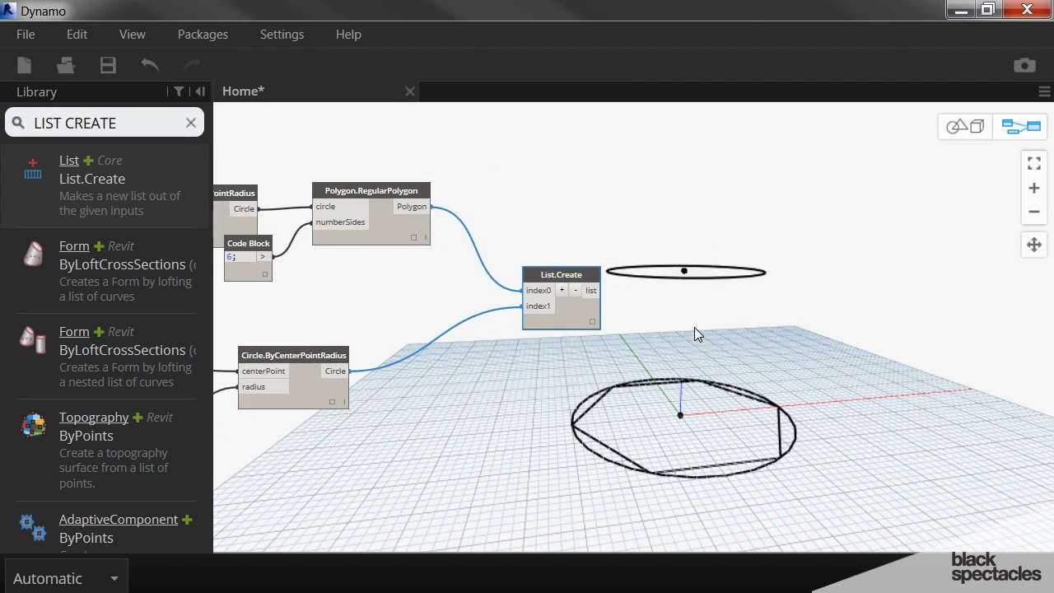
- Search the library for "SOLID.BY", add a Solid.ByLoft (crossSections) node and wire the List.Create output to its crossSections input
{"action": "left_click_drag", "start_coordinate": [116, 122], "coordinate": [1, 101]}
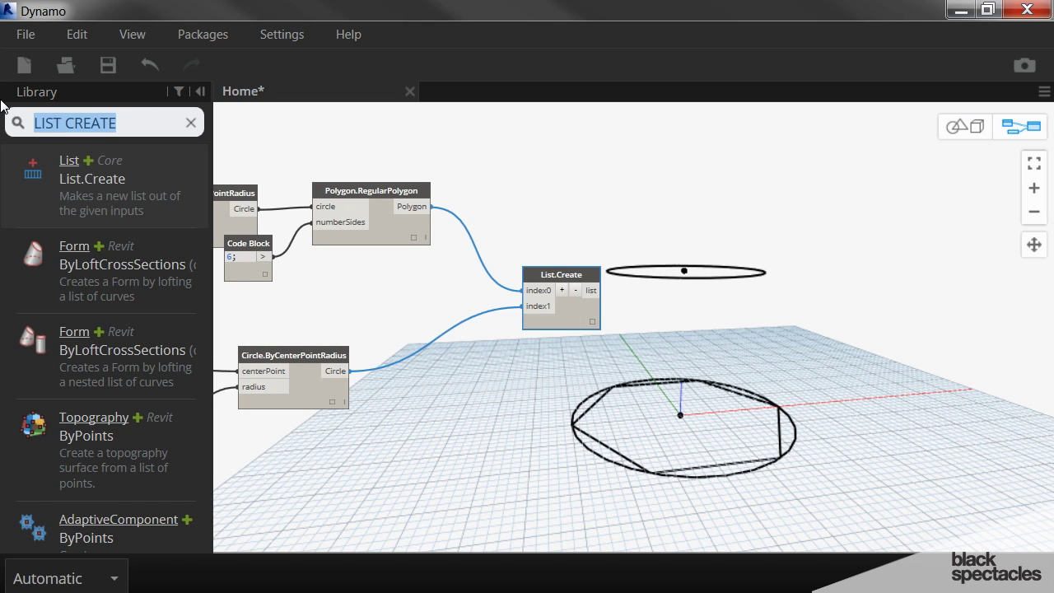
{"action": "type", "text": "SOLID.BY"}
{"action": "key", "text": "BackSpace"}
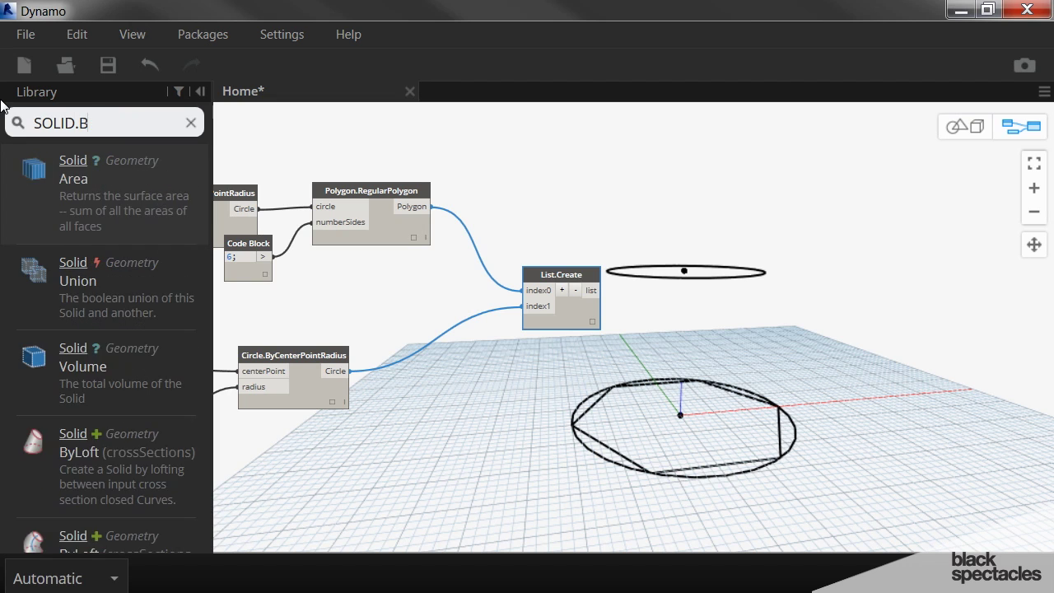
{"action": "type", "text": "T"}
{"action": "key", "text": "BackSpace"}
{"action": "type", "text": "Y"}
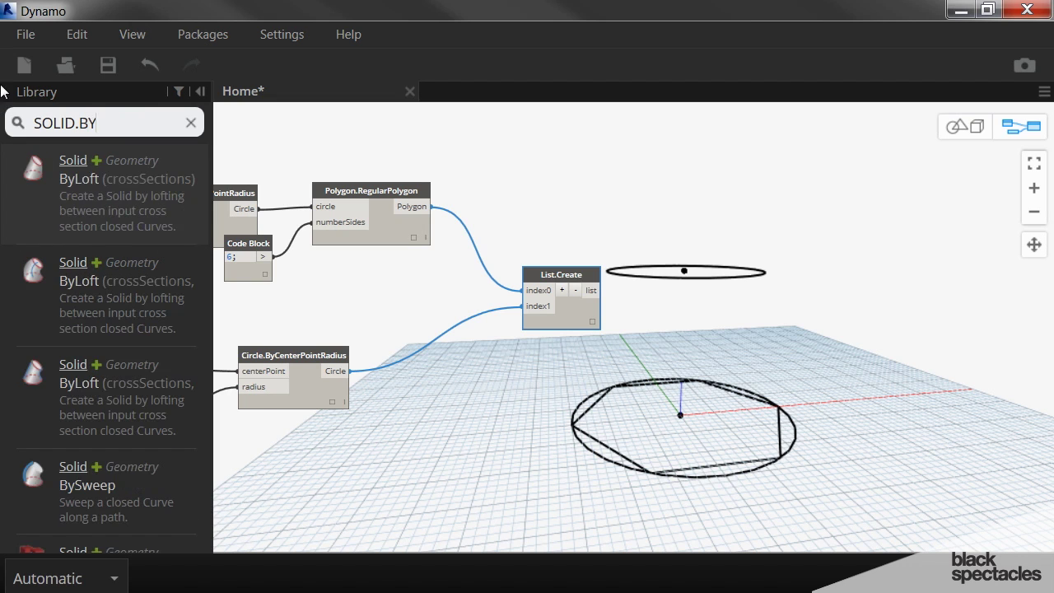
{"action": "left_click", "coordinate": [97, 196]}
{"action": "left_click_drag", "start_coordinate": [749, 343], "coordinate": [808, 304]}
{"action": "left_click", "coordinate": [769, 312]}
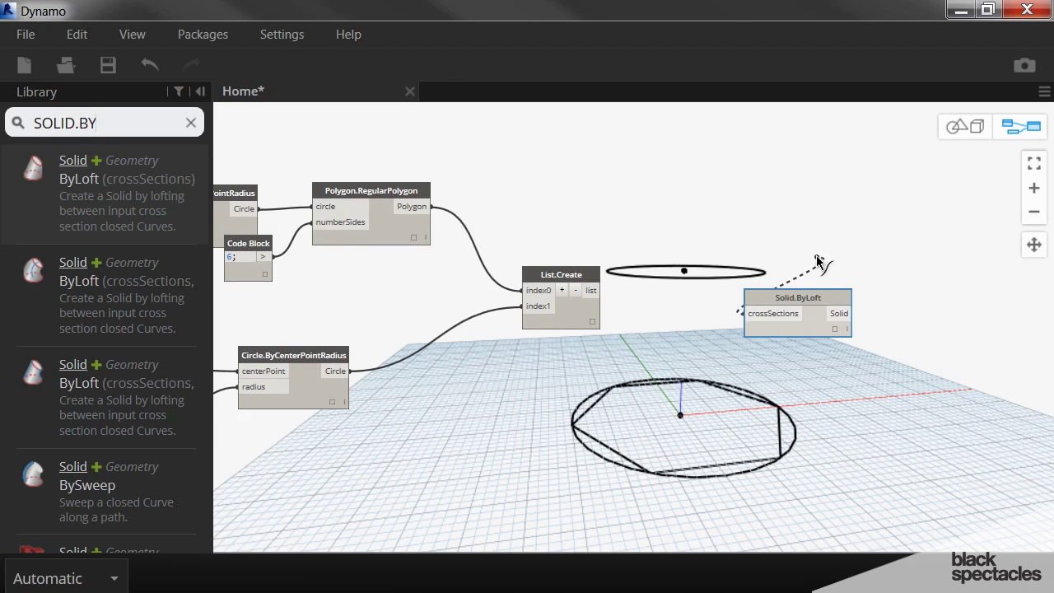
{"action": "left_click", "coordinate": [591, 290]}
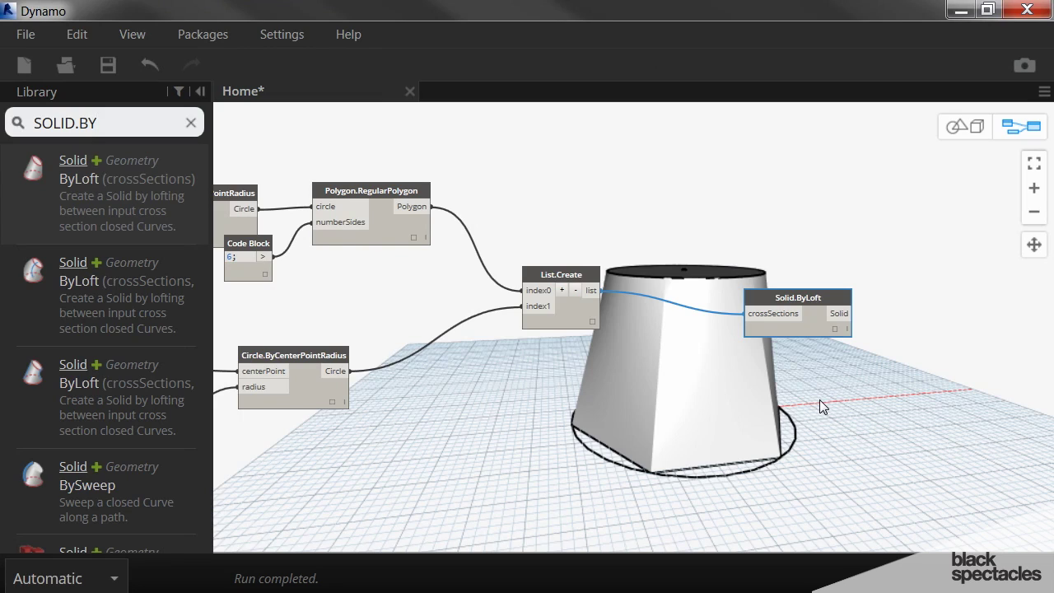
- Examine the lofted solid from several angles together with the complete node graph
{"action": "key", "text": "Escape"}
{"action": "key", "text": "ctrl+b"}
{"action": "middle_click_drag", "start_coordinate": [842, 400], "coordinate": [765, 434]}
{"action": "right_click_drag", "start_coordinate": [765, 435], "coordinate": [720, 457]}
{"action": "key", "text": "Escape"}
{"action": "right_click", "coordinate": [714, 457]}
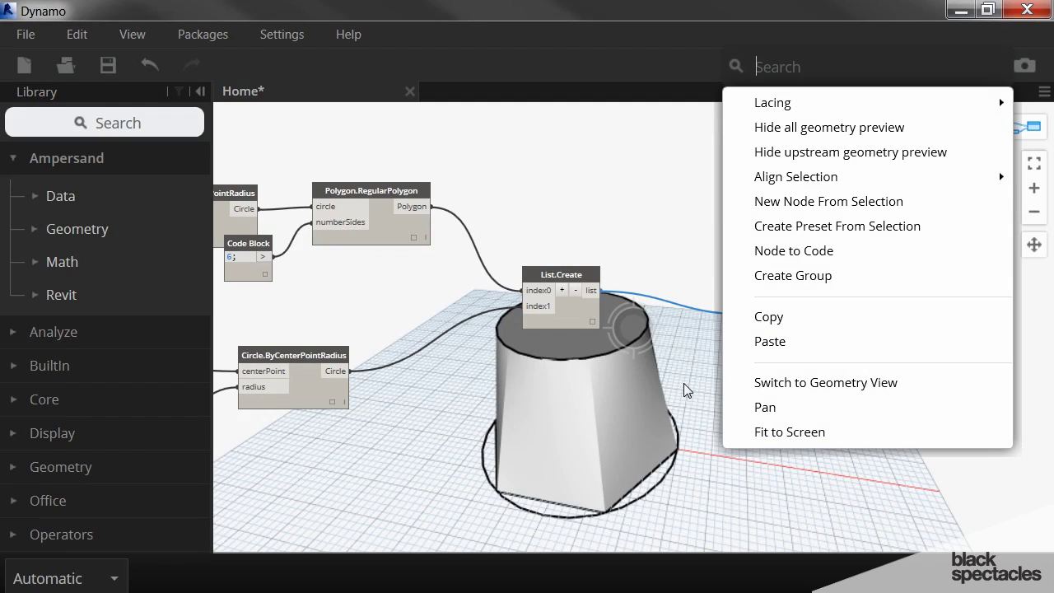
{"action": "left_click", "coordinate": [667, 345]}
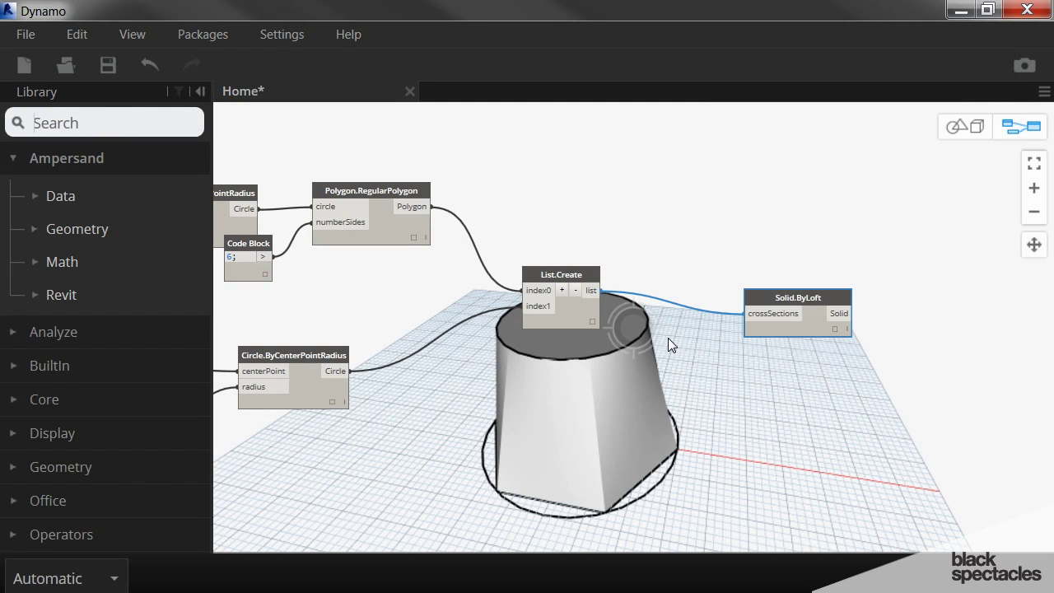
{"action": "scroll", "coordinate": [671, 334], "scroll_direction": "down", "scroll_amount": 6}
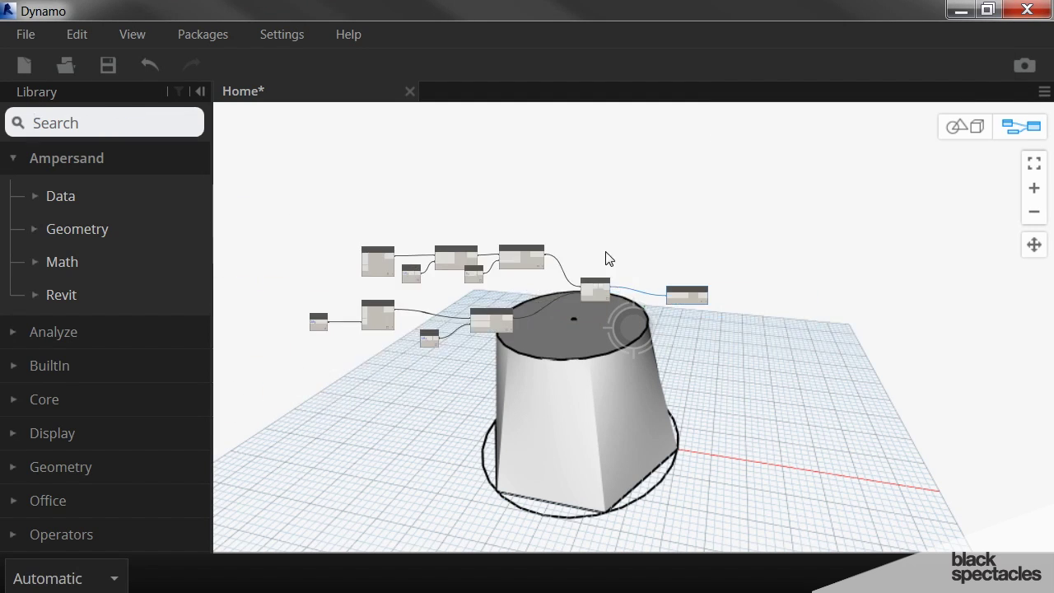
{"action": "middle_click_drag", "start_coordinate": [652, 271], "coordinate": [650, 275]}
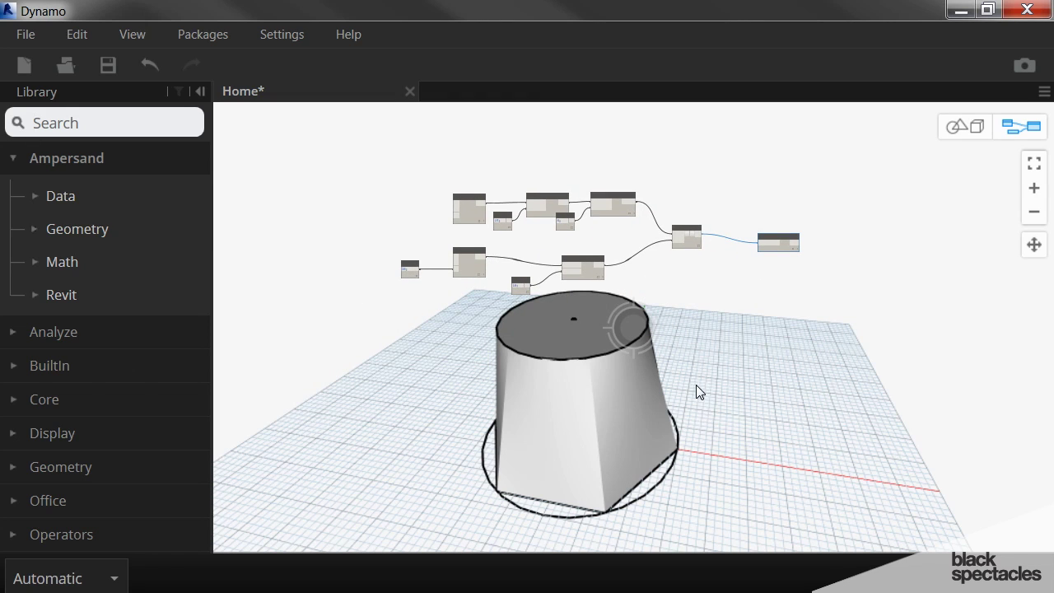
{"action": "key", "text": "ctrl+b"}
{"action": "right_click_drag", "start_coordinate": [709, 398], "coordinate": [702, 402]}
{"action": "middle_click_drag", "start_coordinate": [700, 400], "coordinate": [844, 423]}
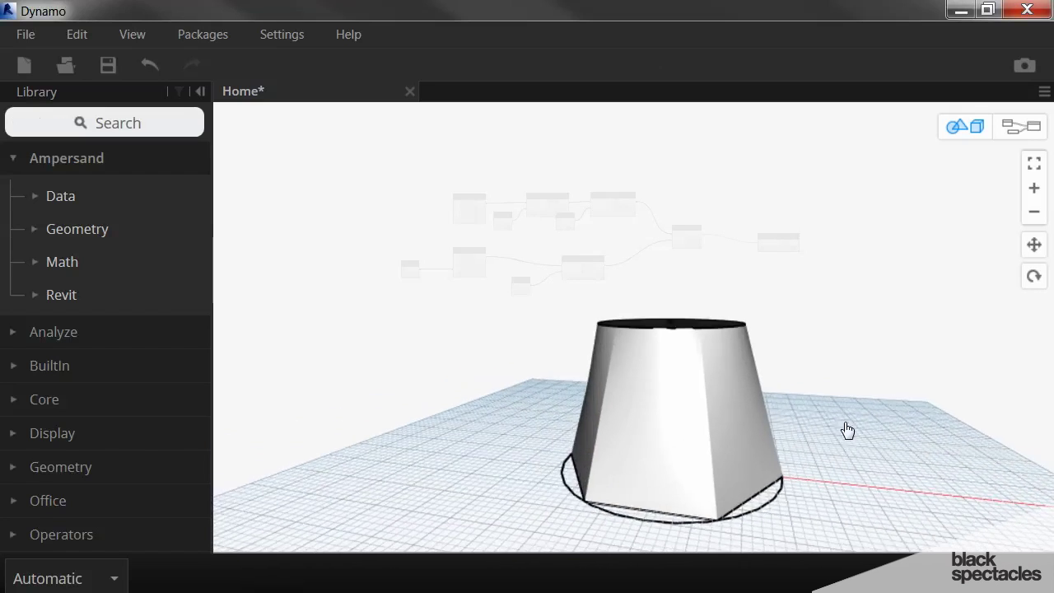
{"action": "right_click_drag", "start_coordinate": [848, 429], "coordinate": [999, 428]}
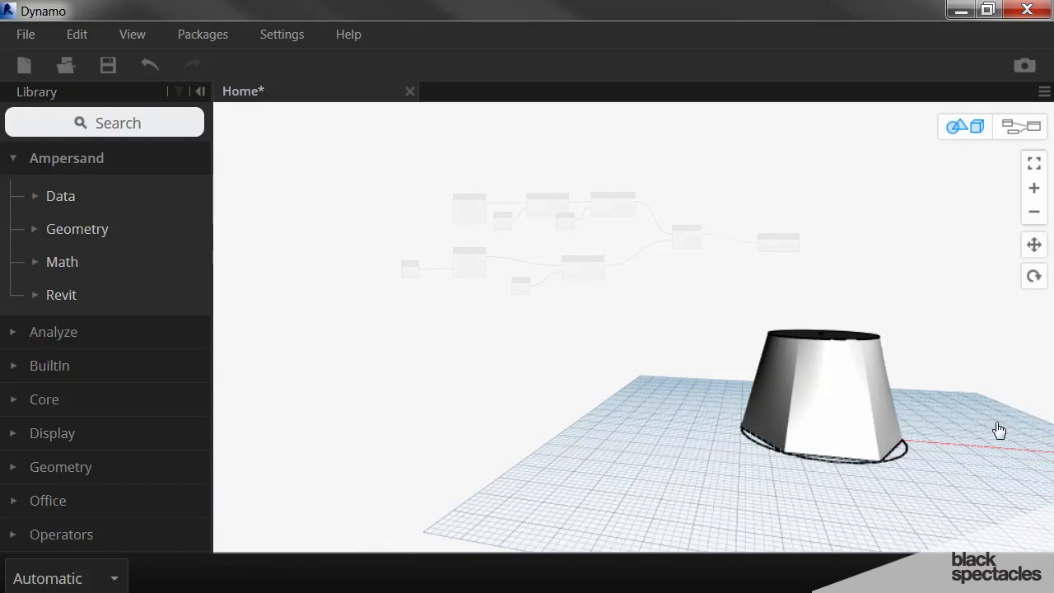
- Search the library for "POINT BY COORD" and place a Point.ByCoordinates (x, y, z) node below the existing graph
{"action": "key", "text": "ctrl+b"}
{"action": "middle_click_drag", "start_coordinate": [623, 330], "coordinate": [504, 287]}
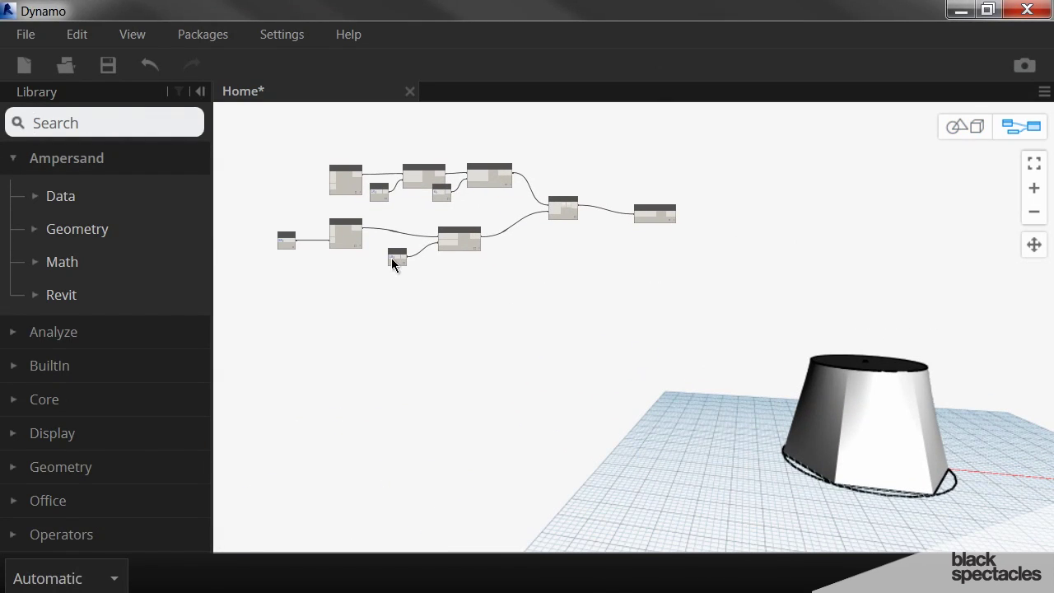
{"action": "middle_click_drag", "start_coordinate": [372, 258], "coordinate": [410, 270]}
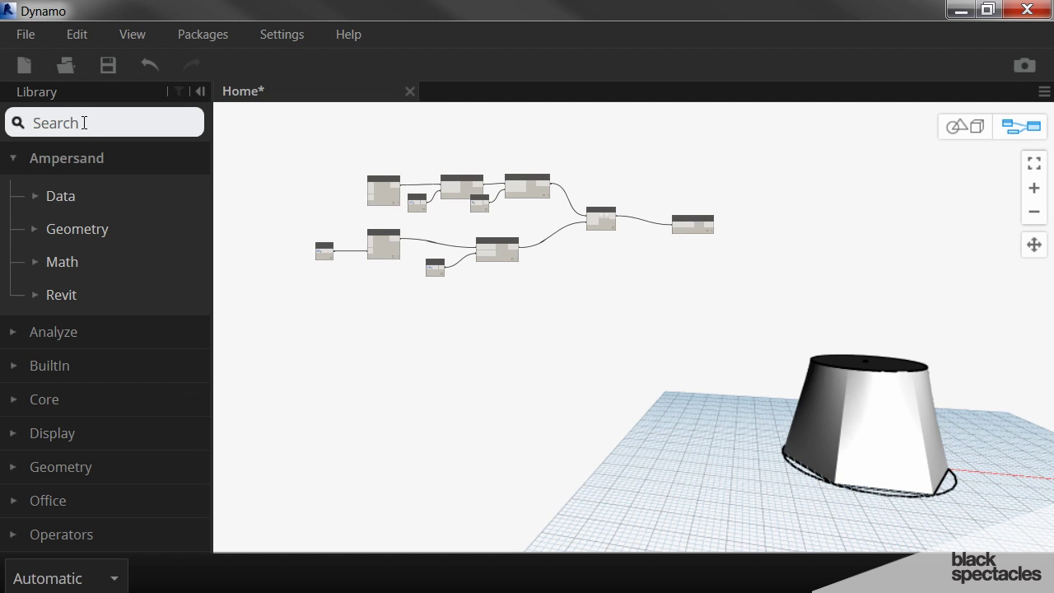
{"action": "type", "text": "POINT BY COORD"}
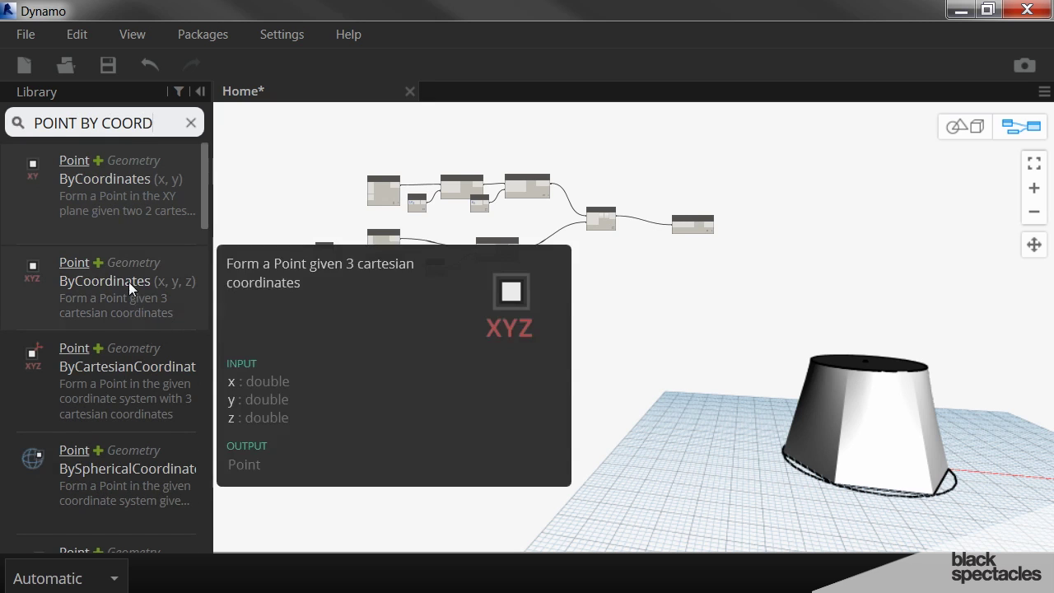
{"action": "left_click_drag", "start_coordinate": [128, 282], "coordinate": [457, 345]}
- Duplicate the new Point.ByCoordinates node and place the copy directly below it
{"action": "scroll", "coordinate": [457, 345], "scroll_direction": "up", "scroll_amount": 5}
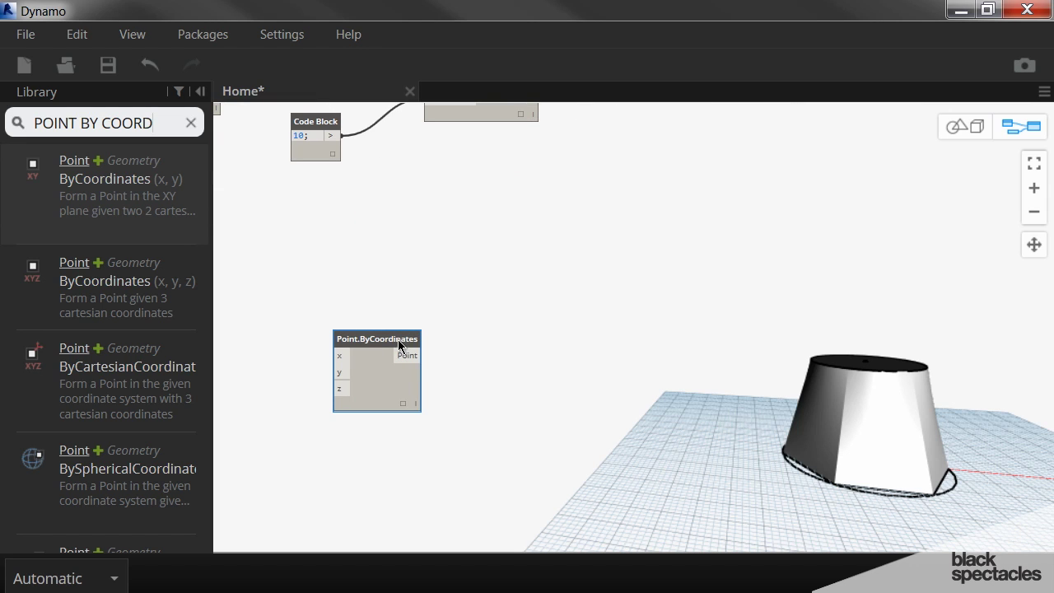
{"action": "key", "text": "ctrl+c"}
{"action": "key", "text": "ctrl+v"}
{"action": "left_click_drag", "start_coordinate": [519, 382], "coordinate": [377, 428]}
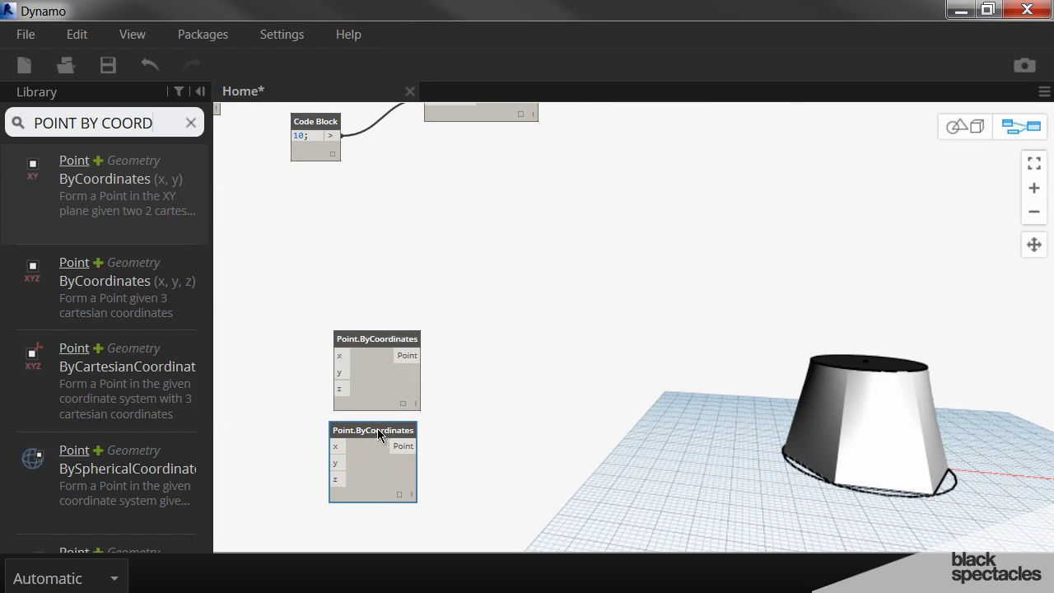
- Create a code block of 50 and wire it to the x and y inputs of the upper new Point.ByCoordinates node
{"action": "middle_click_drag", "start_coordinate": [220, 389], "coordinate": [400, 339]}
{"action": "scroll", "coordinate": [400, 338], "scroll_direction": "up", "scroll_amount": 1}
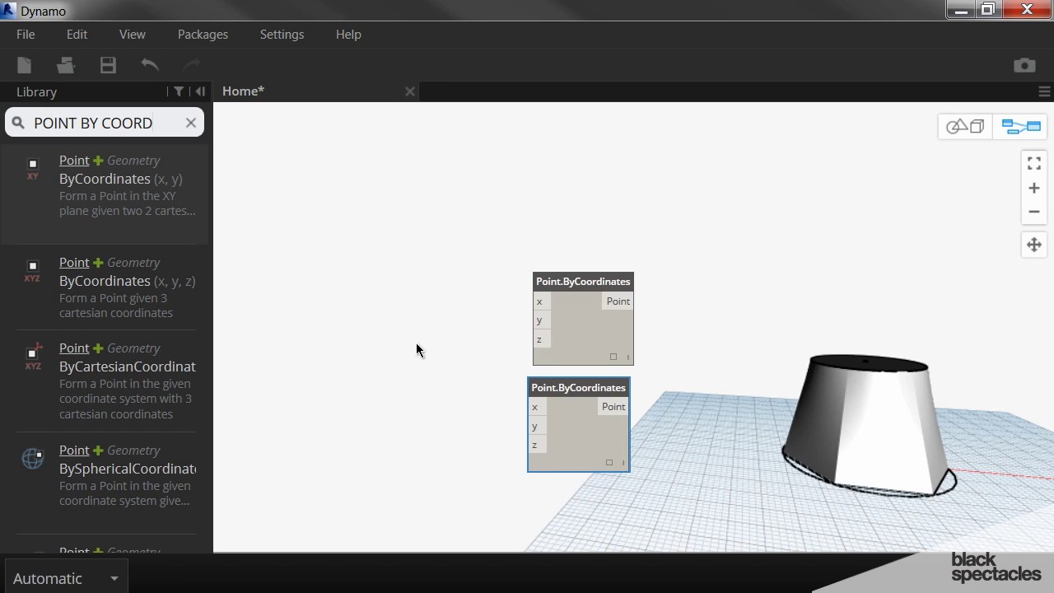
{"action": "double_click", "coordinate": [374, 300]}
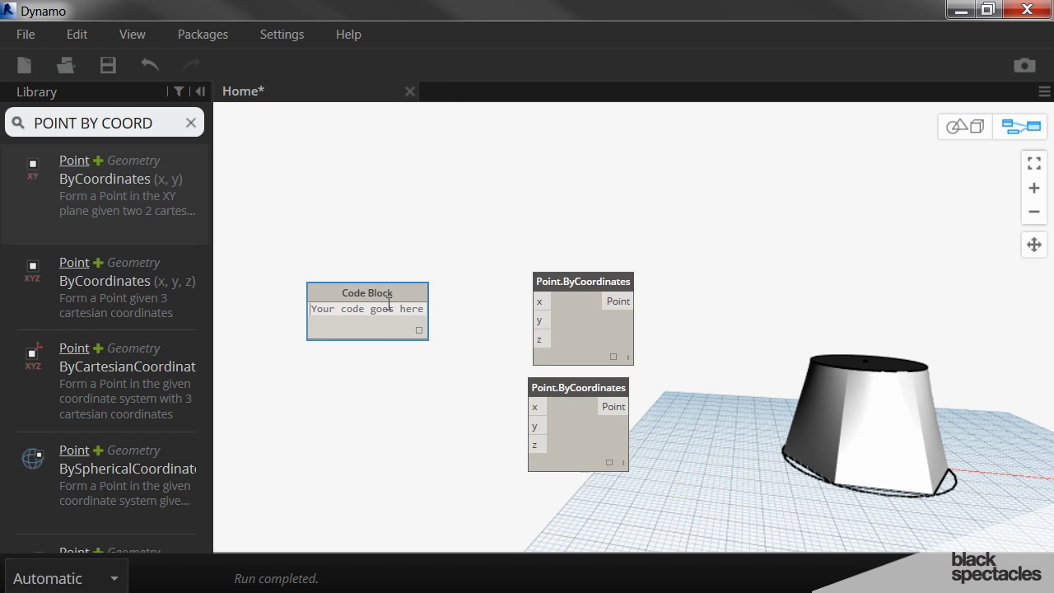
{"action": "type", "text": "50;"}
{"action": "left_click", "coordinate": [406, 314]}
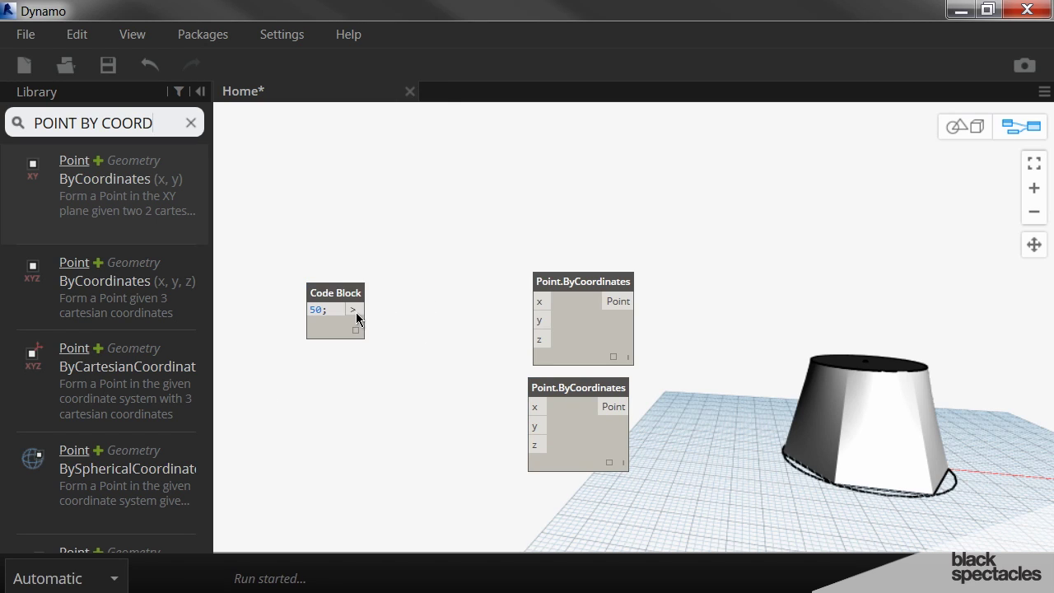
{"action": "left_click", "coordinate": [356, 310]}
{"action": "left_click", "coordinate": [541, 303]}
{"action": "left_click", "coordinate": [367, 312]}
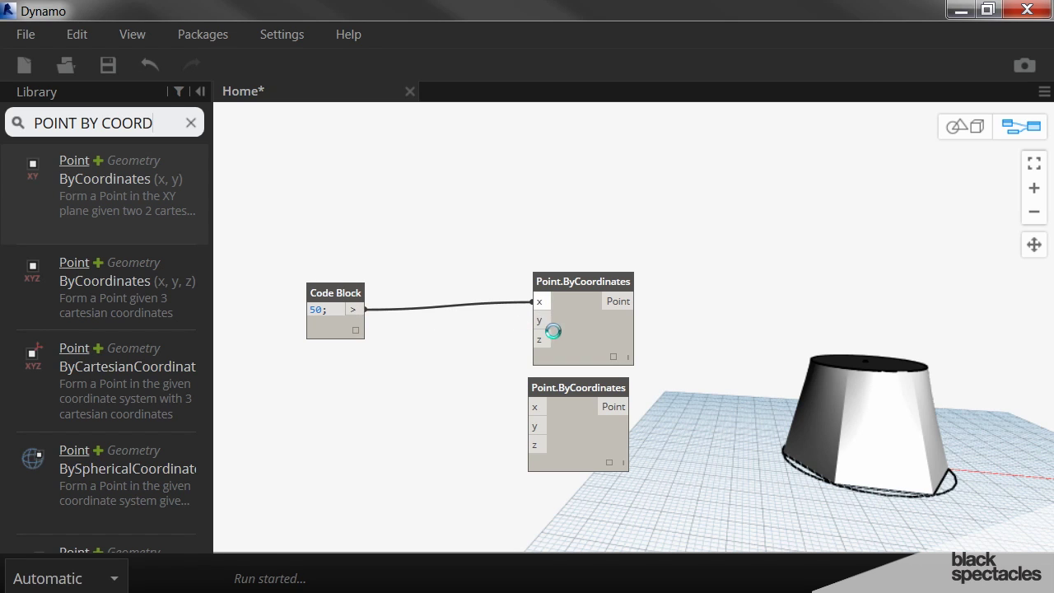
{"action": "left_click", "coordinate": [540, 321]}
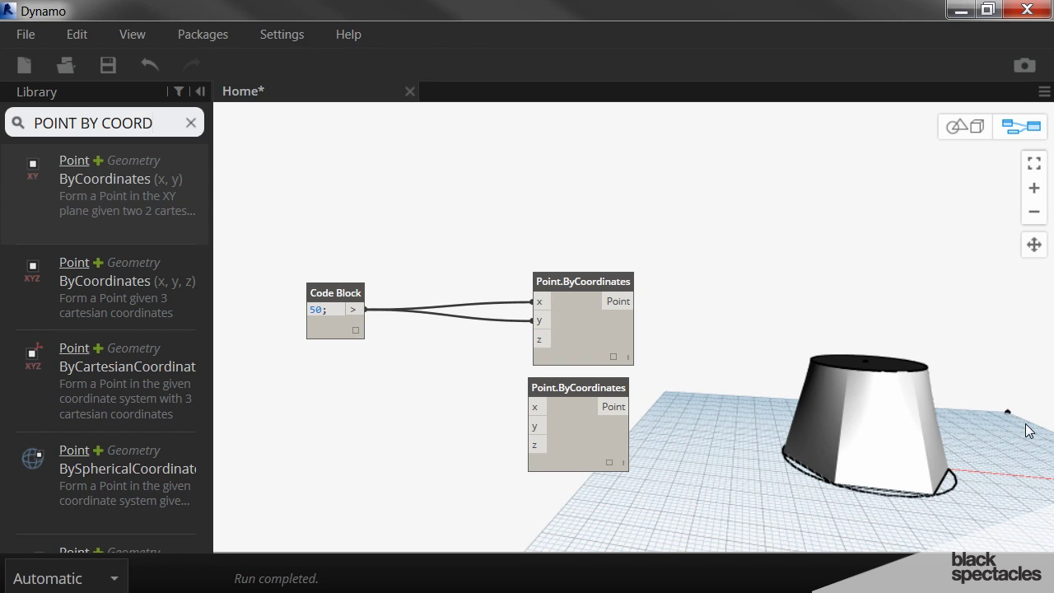
- Create a code block with the values 60 and 40 on separate lines beside the duplicated Point.ByCoordinates node
{"action": "key", "text": "ctrl+b"}
{"action": "middle_click_drag", "start_coordinate": [990, 426], "coordinate": [975, 445]}
{"action": "right_click_drag", "start_coordinate": [976, 444], "coordinate": [952, 465]}
{"action": "key", "text": "ctrl+b"}
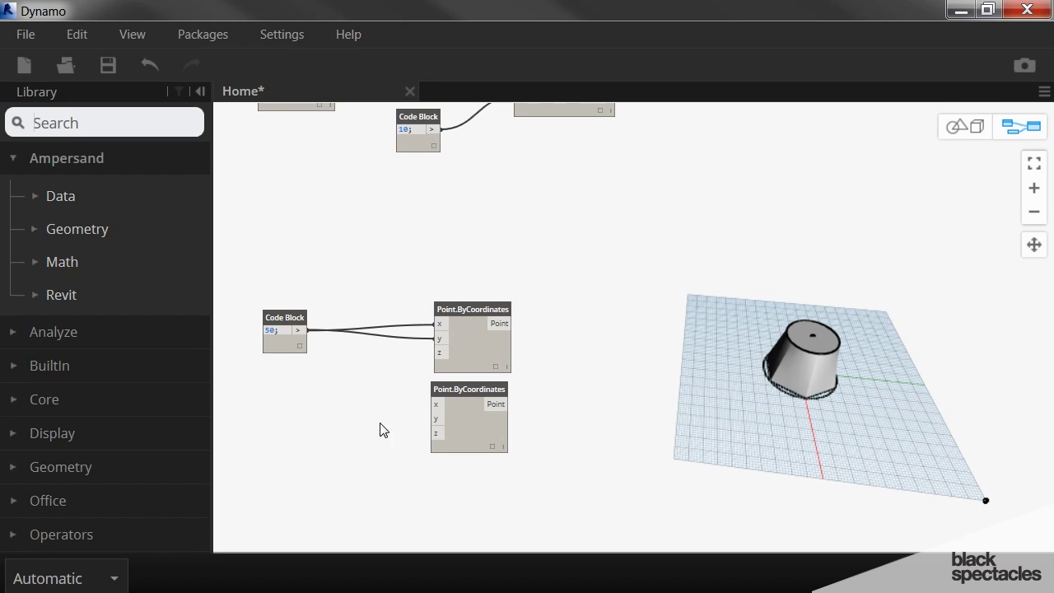
{"action": "double_click", "coordinate": [293, 407]}
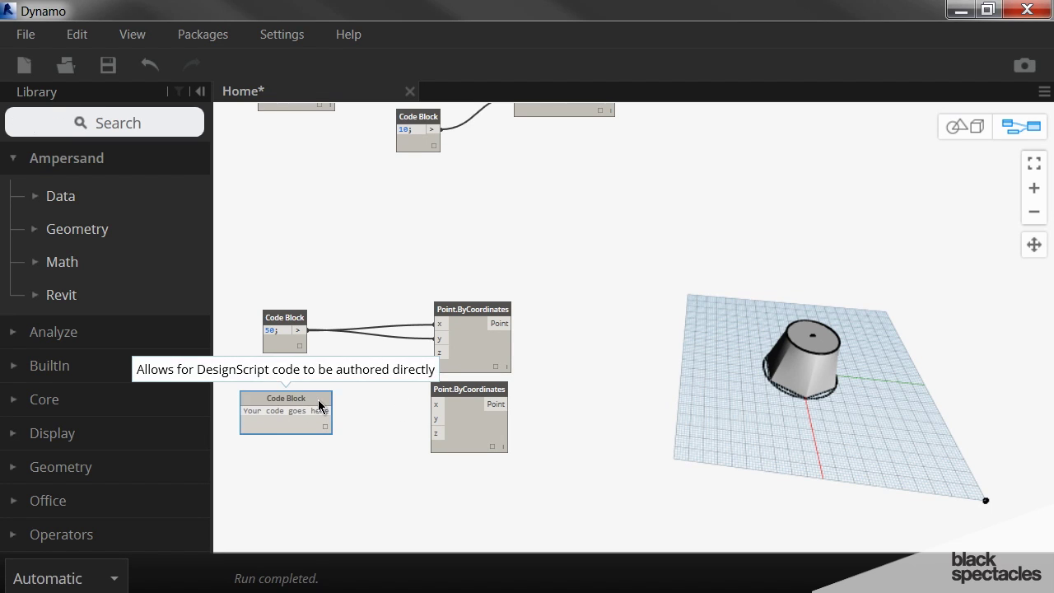
{"action": "type", "text": "60;"}
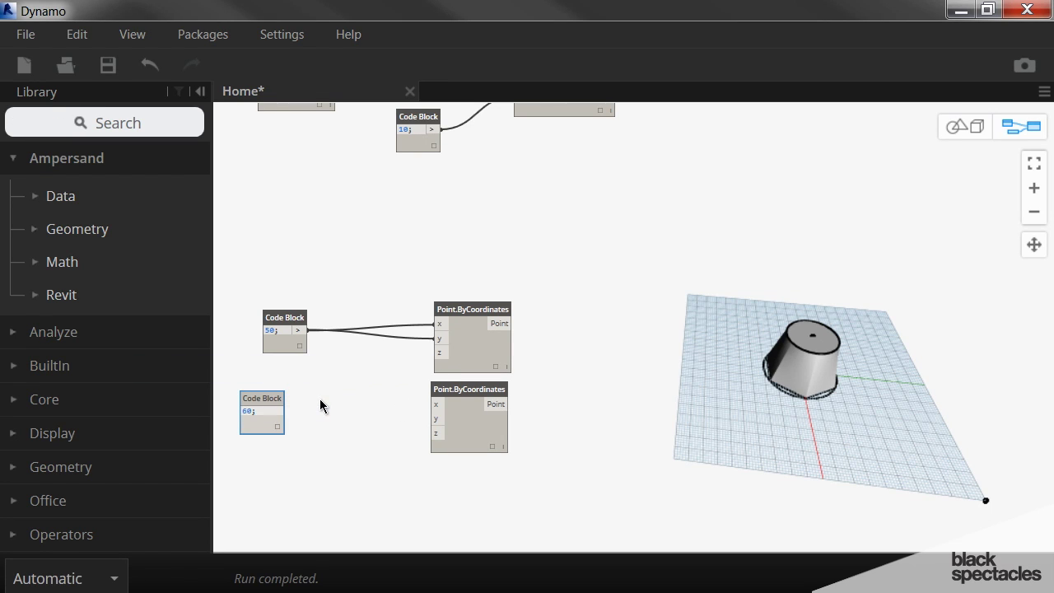
{"action": "key", "text": "Return"}
{"action": "type", "text": "40"}
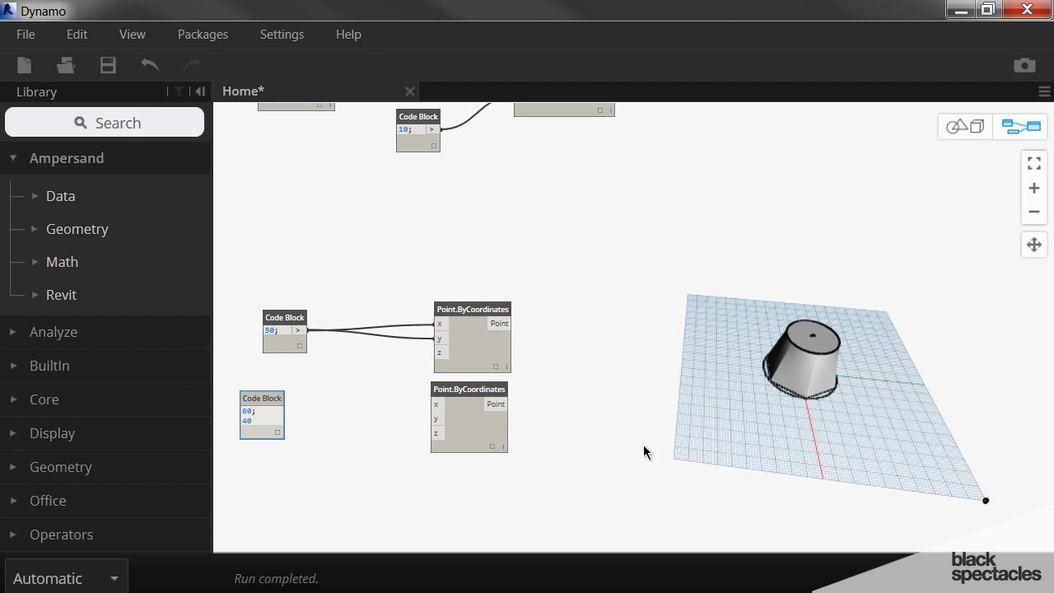
{"action": "left_click", "coordinate": [336, 431]}
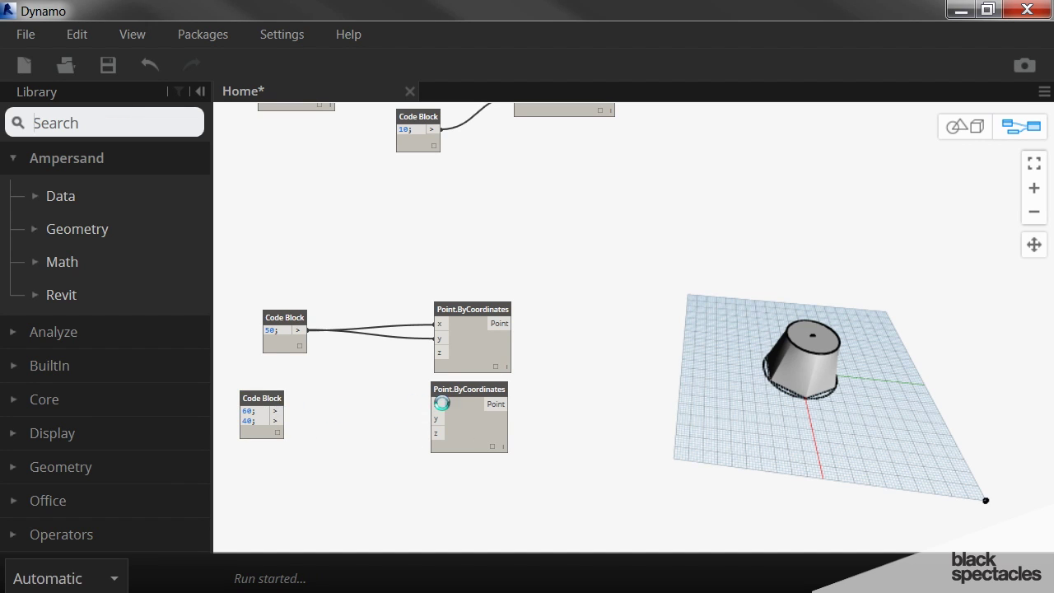
- Wire the 60 and 40 code block outputs to the x and y inputs of the lower Point.ByCoordinates node
{"action": "left_click", "coordinate": [441, 402]}
{"action": "left_click", "coordinate": [284, 410]}
{"action": "left_click", "coordinate": [284, 420]}
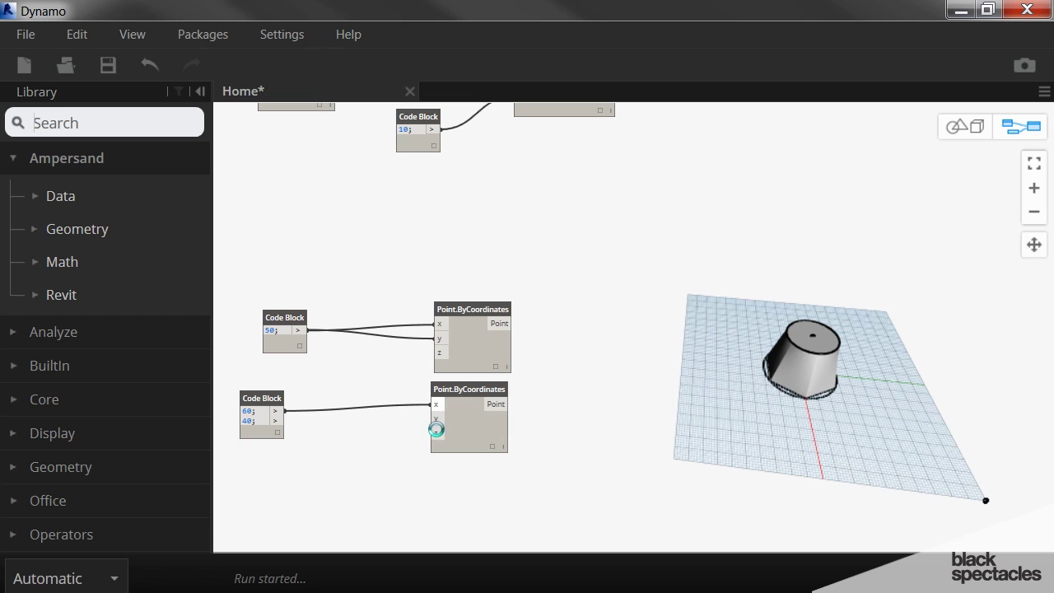
{"action": "left_click", "coordinate": [436, 419]}
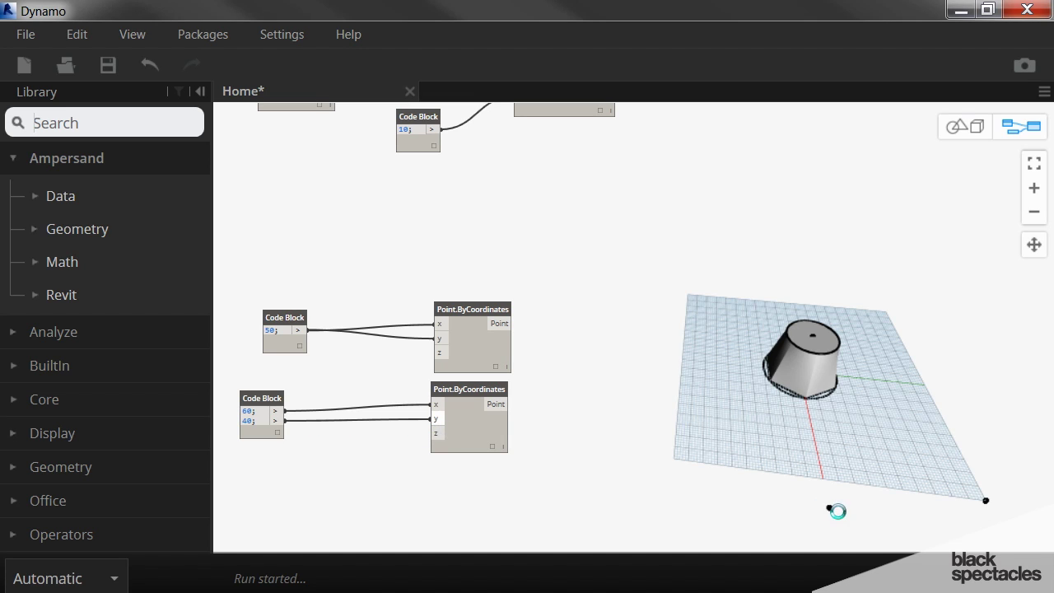
- Create a code block of 20 and wire it to the z input of the lower Point.ByCoordinates node
{"action": "double_click", "coordinate": [368, 480]}
{"action": "type", "text": "20"}
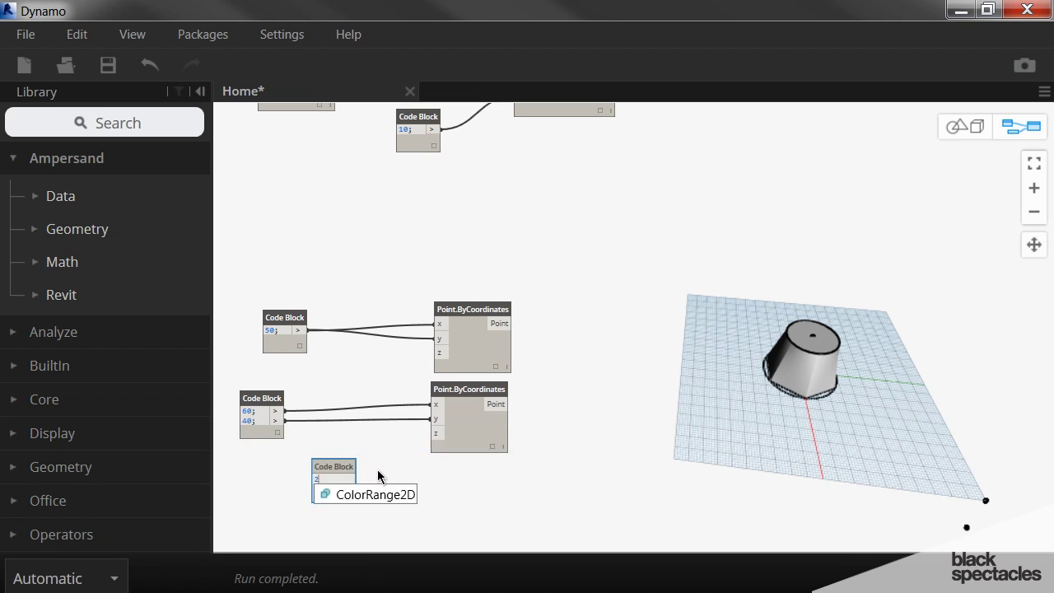
{"action": "left_click", "coordinate": [426, 496]}
{"action": "left_click", "coordinate": [346, 479]}
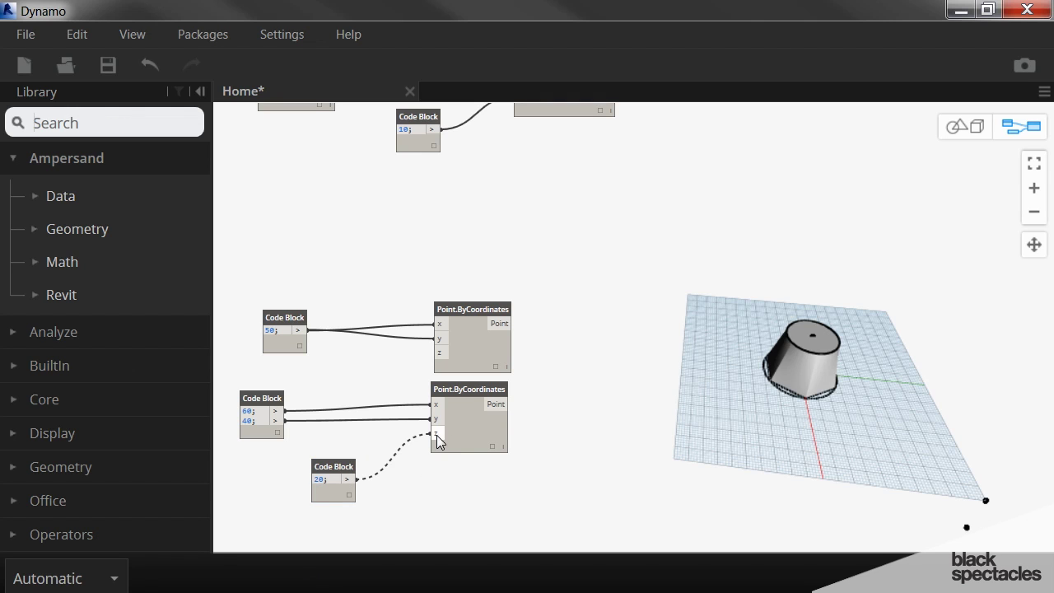
{"action": "left_click", "coordinate": [435, 433]}
- Shift the Point.ByCoordinates node fed by the 50 code block slightly upward, away from the node below it
{"action": "key", "text": "ctrl+b"}
{"action": "right_click_drag", "start_coordinate": [605, 441], "coordinate": [498, 373]}
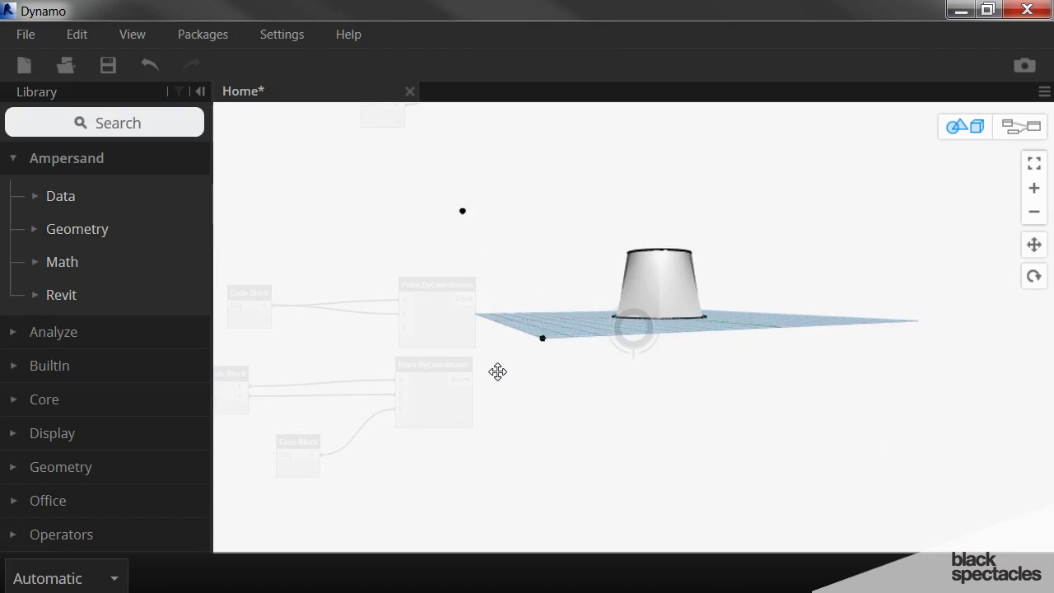
{"action": "key", "text": "ctrl+b"}
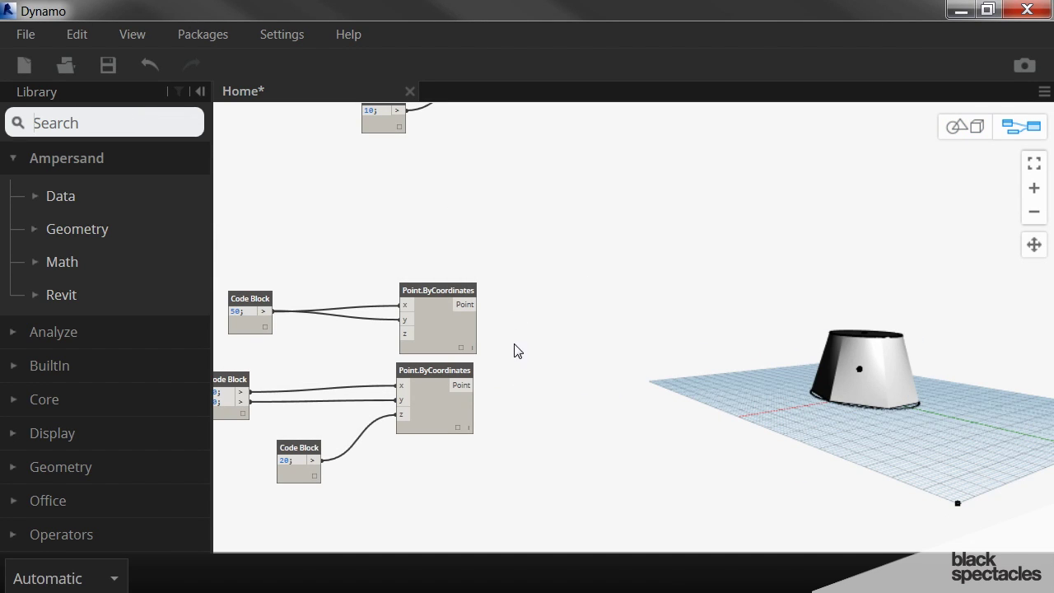
{"action": "mouse_move", "coordinate": [460, 288]}
{"action": "left_mouse_down"}
{"action": "mouse_move", "coordinate": [444, 278]}
{"action": "mouse_move", "coordinate": [453, 278]}
{"action": "left_mouse_up"}
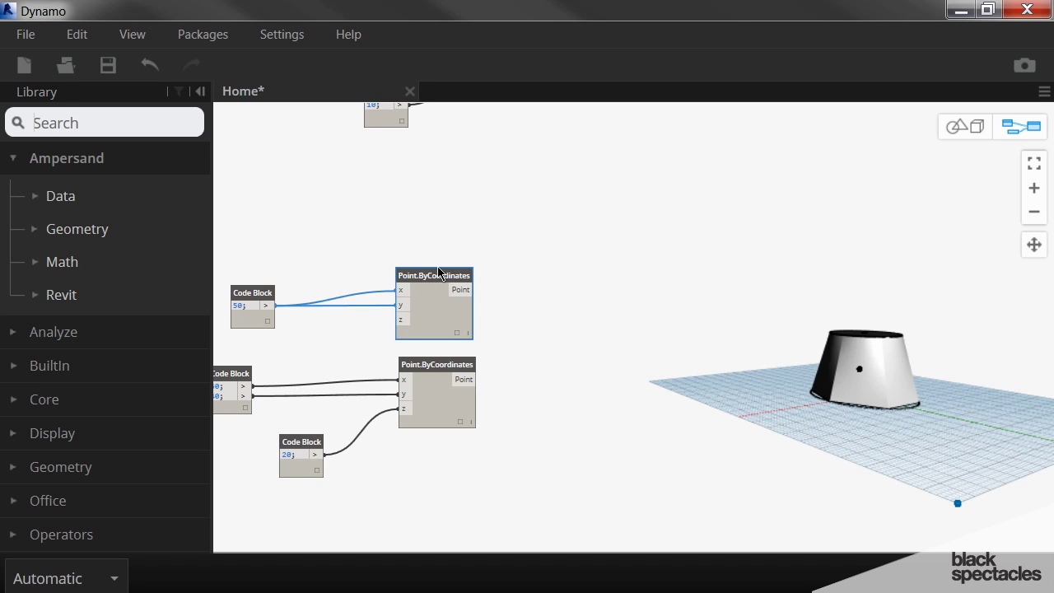
{"action": "left_click_drag", "start_coordinate": [439, 270], "coordinate": [437, 269]}
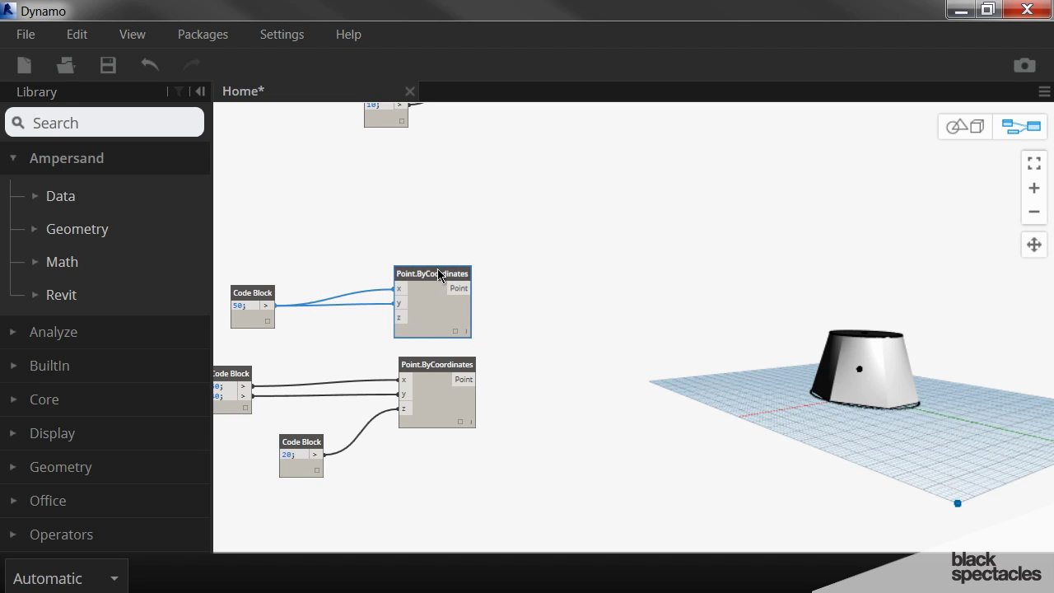
- Search the library for "CIRCLE BY CENTER" and place a Circle.ByCenterPointRadius node beside the upper Point.ByCoordinates node
{"action": "left_click", "coordinate": [23, 112]}
{"action": "type", "text": "Cl"}
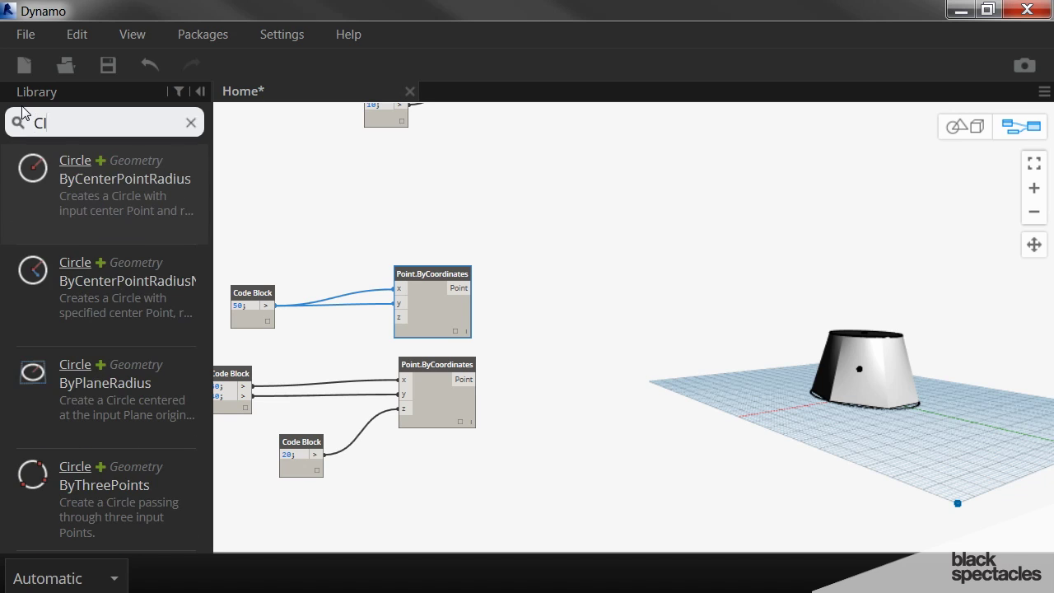
{"action": "type", "text": "RCLE BY C"}
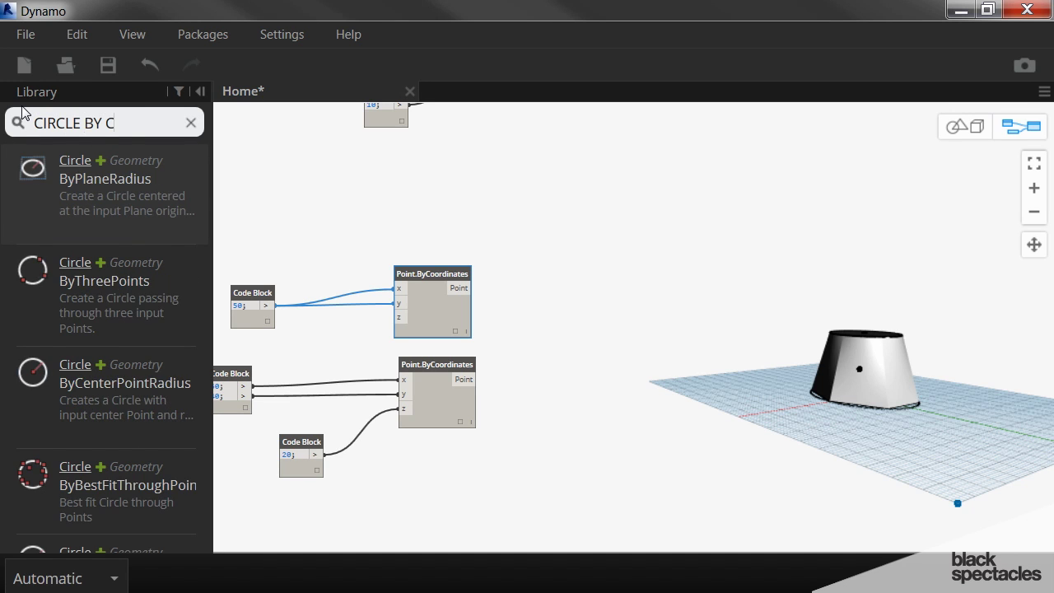
{"action": "type", "text": "ENTER"}
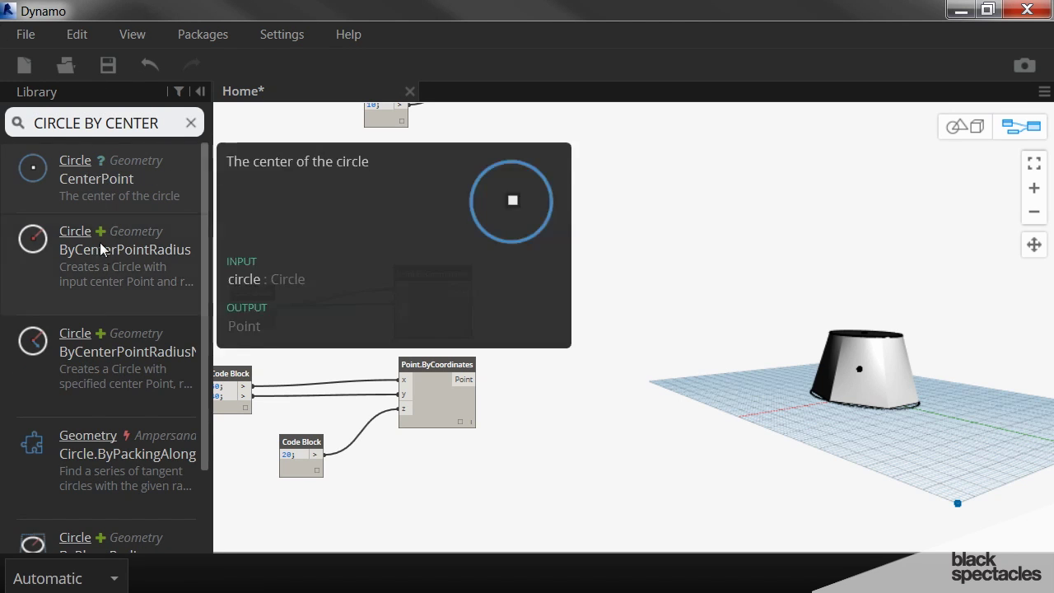
{"action": "mouse_move", "coordinate": [122, 294]}
{"action": "left_click", "coordinate": [129, 262]}
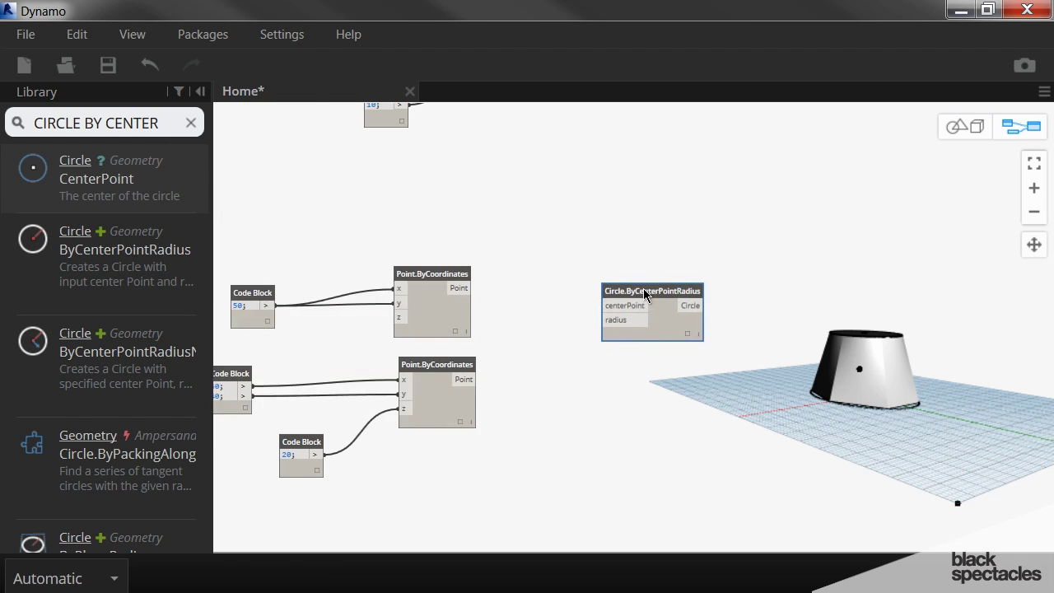
- Wire the upper point to the circle node's centerPoint input and a new code block of 10 to its radius input
{"action": "left_click_drag", "start_coordinate": [465, 296], "coordinate": [614, 308]}
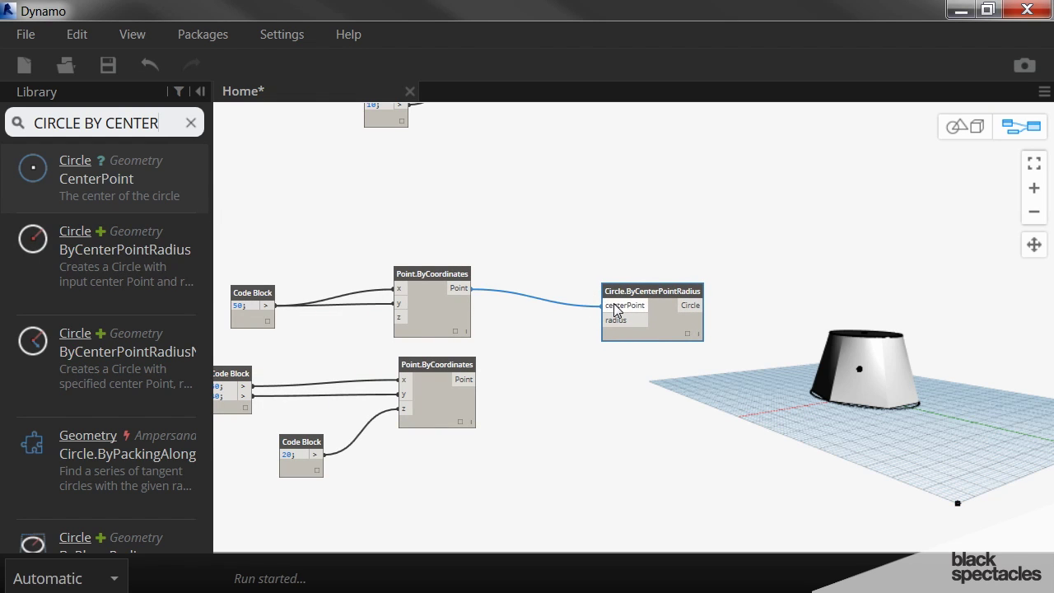
{"action": "double_click", "coordinate": [539, 257]}
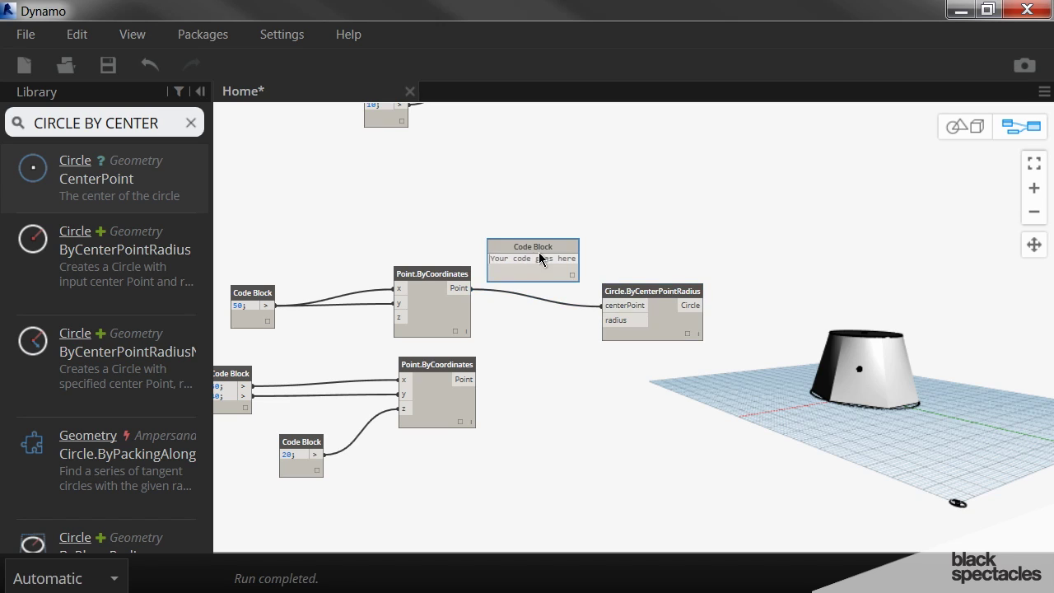
{"action": "type", "text": "10"}
{"action": "left_click", "coordinate": [587, 219]}
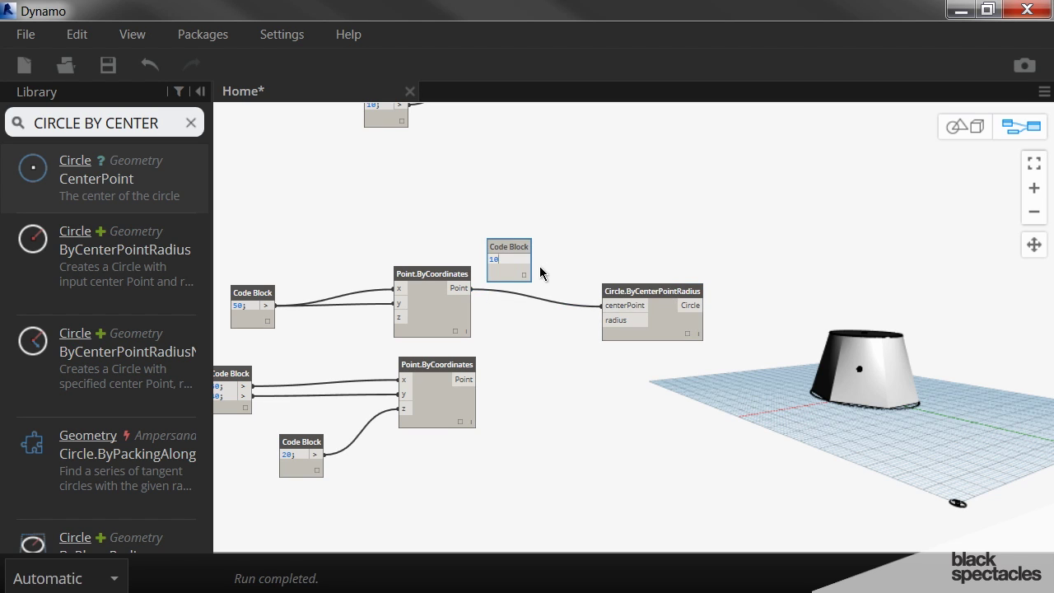
{"action": "left_click_drag", "start_coordinate": [523, 262], "coordinate": [630, 276]}
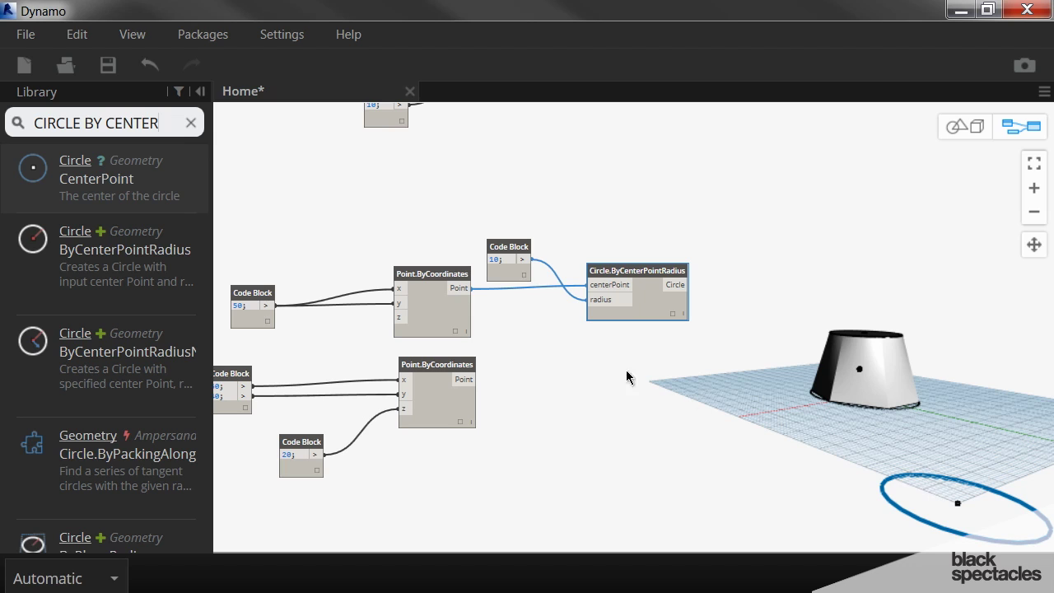
- Search the library for "VECTOR BY TWO" and place a Vector.ByTwoPoints node below the circle node
{"action": "left_click_drag", "start_coordinate": [158, 123], "coordinate": [1, 97]}
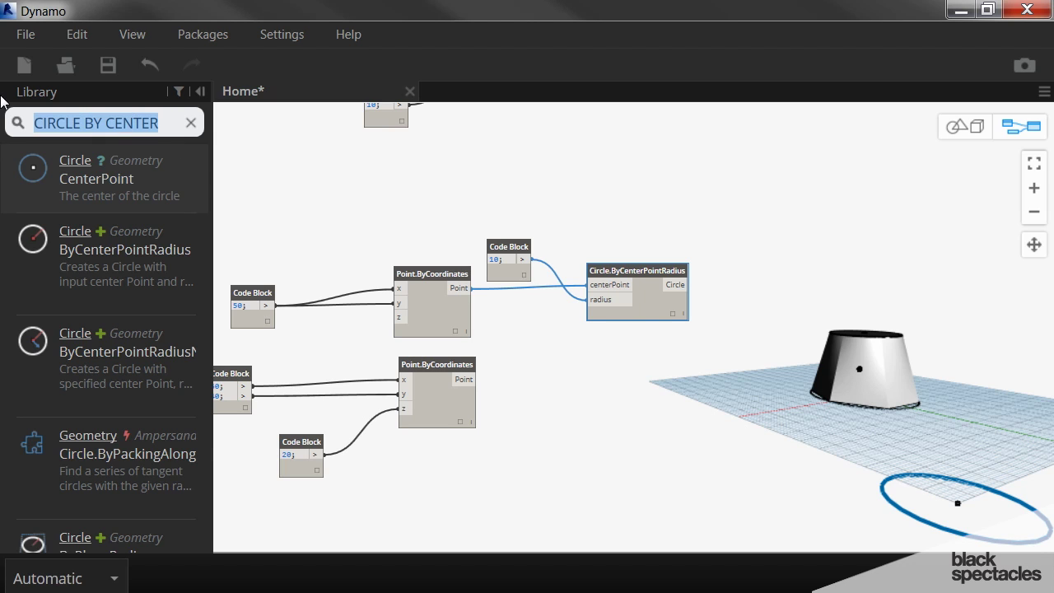
{"action": "type", "text": "VECTOR"}
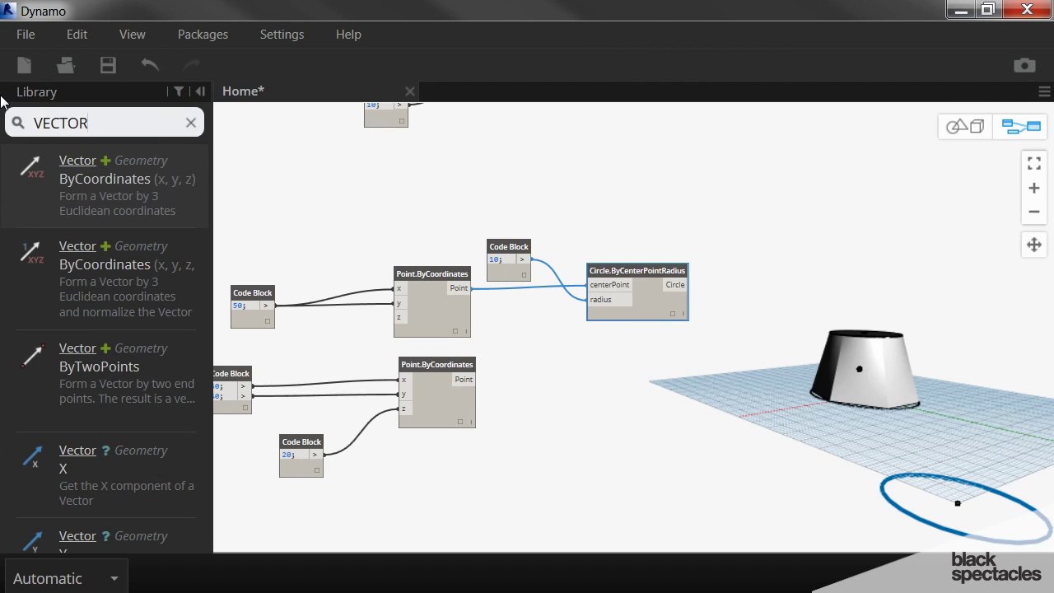
{"action": "type", "text": " BY TWO"}
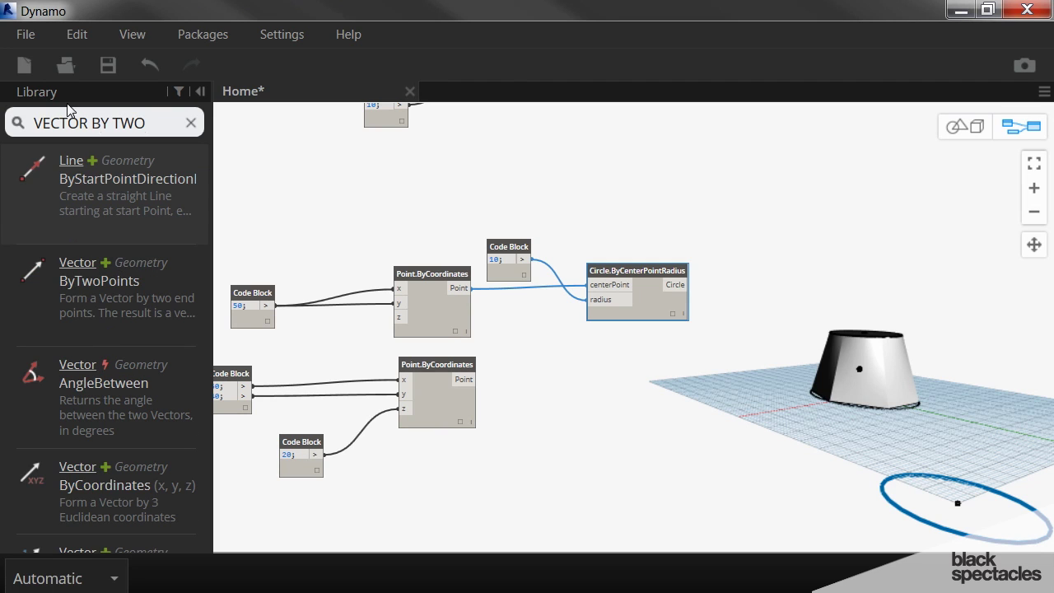
{"action": "left_click", "coordinate": [142, 284]}
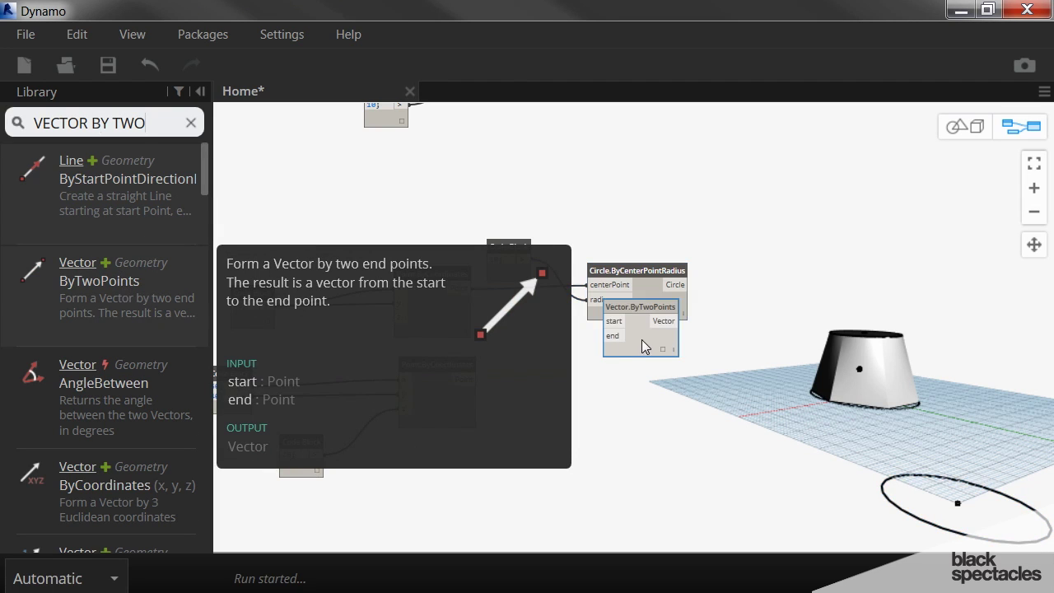
{"action": "left_click_drag", "start_coordinate": [633, 305], "coordinate": [688, 387]}
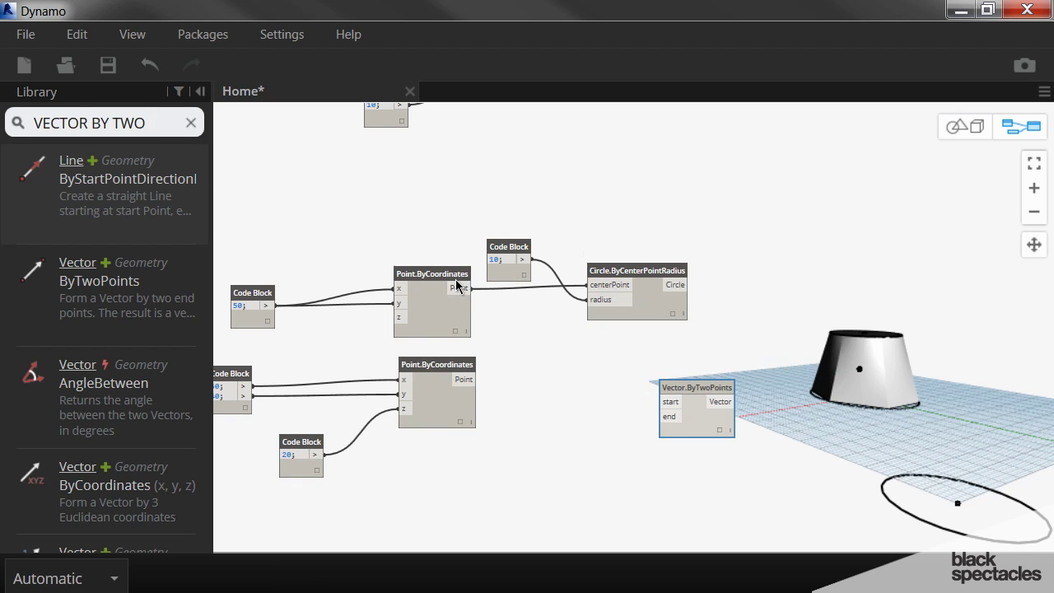
- Wire the upper point to the start input and the lower point to the end input of Vector.ByTwoPoints
{"action": "left_click_drag", "start_coordinate": [458, 290], "coordinate": [669, 402]}
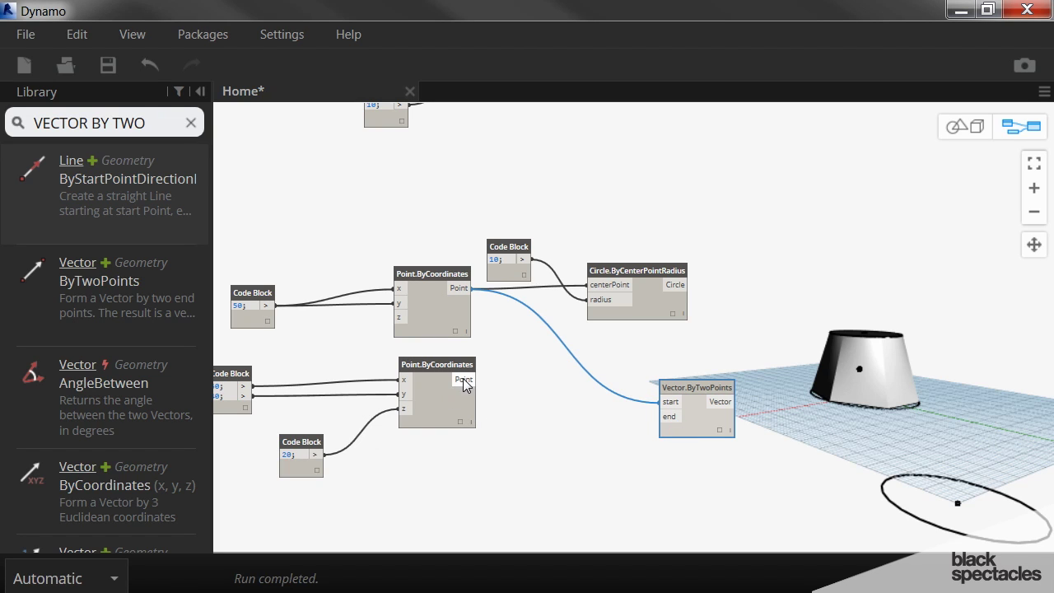
{"action": "left_click_drag", "start_coordinate": [464, 380], "coordinate": [670, 418]}
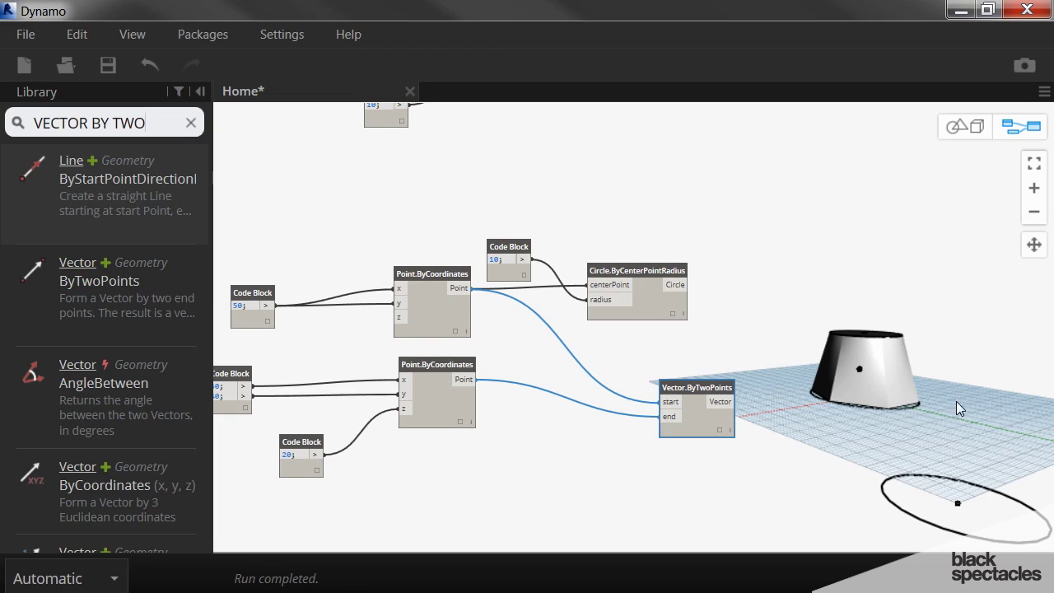
{"action": "left_click_drag", "start_coordinate": [698, 388], "coordinate": [670, 385]}
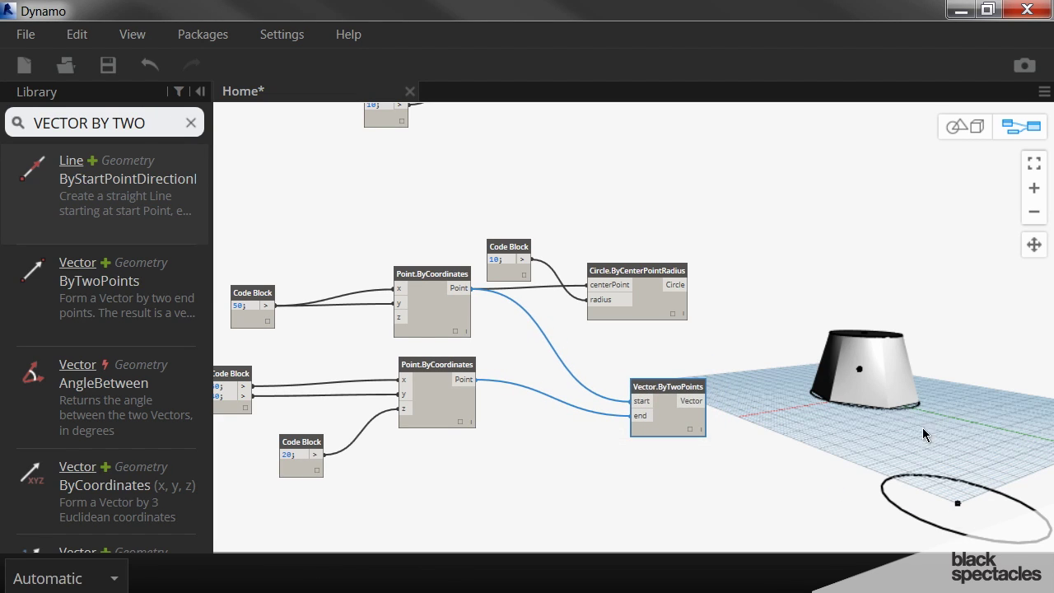
- Rearrange the Circle.ByCenterPointRadius and Vector.ByTwoPoints nodes so they sit neatly one above the other
{"action": "left_click_drag", "start_coordinate": [642, 270], "coordinate": [667, 269]}
{"action": "left_click_drag", "start_coordinate": [675, 390], "coordinate": [665, 392]}
{"action": "middle_click_drag", "start_coordinate": [672, 357], "coordinate": [651, 361]}
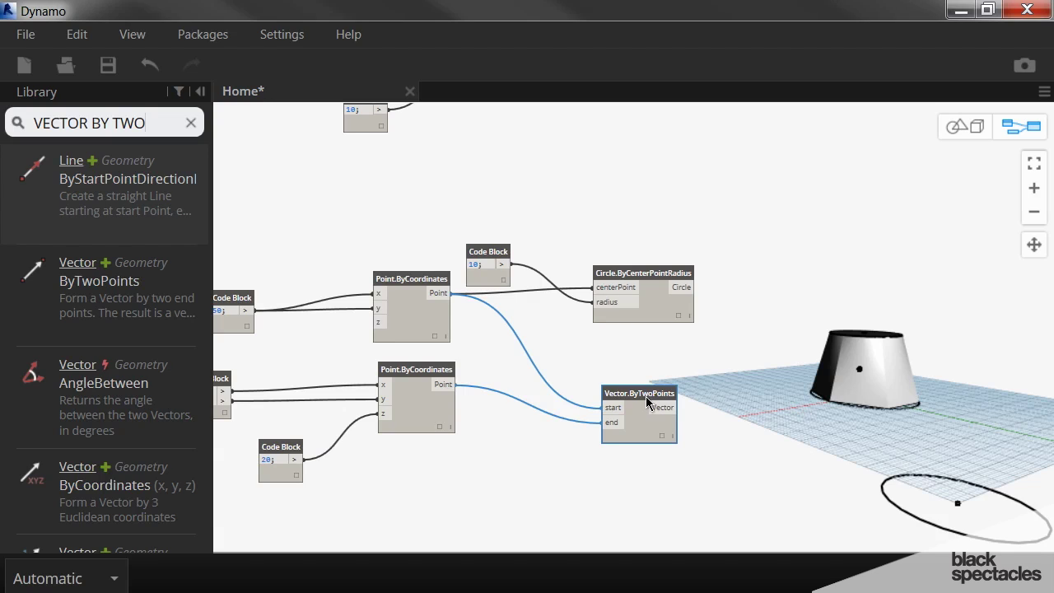
{"action": "left_click_drag", "start_coordinate": [645, 396], "coordinate": [649, 387]}
- Search the library for "CURVE EXTRUDEAS SOLID" and add the distance version of the Curve.ExtrudeAsSolid node
{"action": "double_click", "coordinate": [152, 123]}
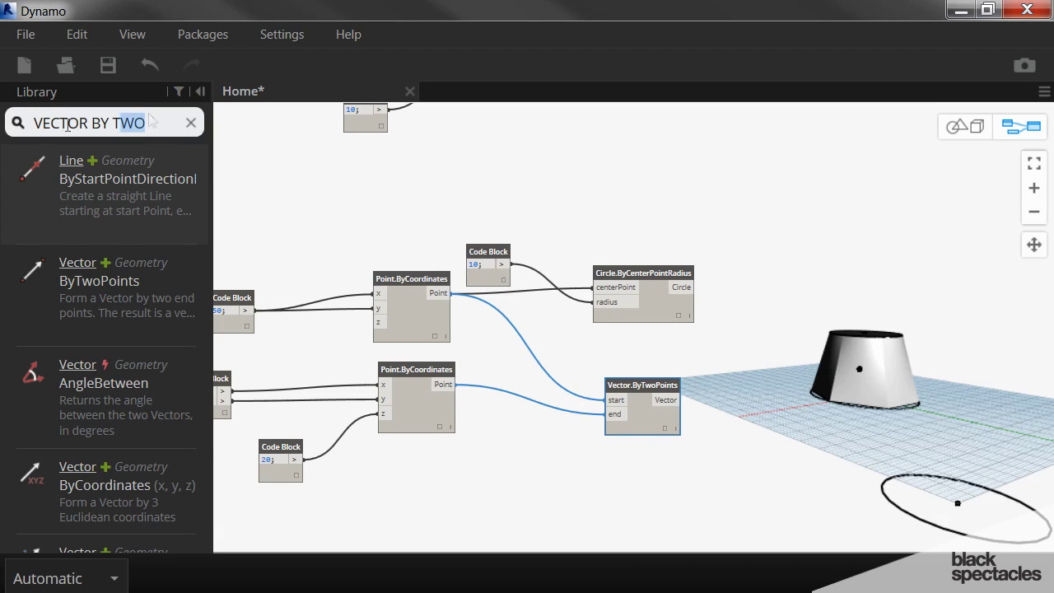
{"action": "left_click_drag", "start_coordinate": [149, 122], "coordinate": [26, 123]}
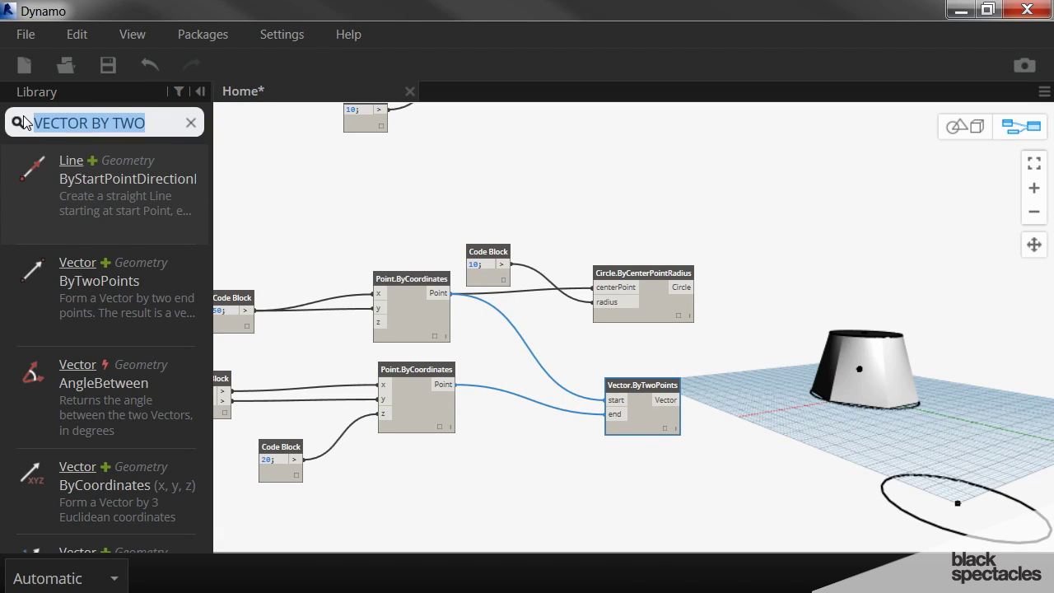
{"action": "type", "text": "CURVE EXTRUS"}
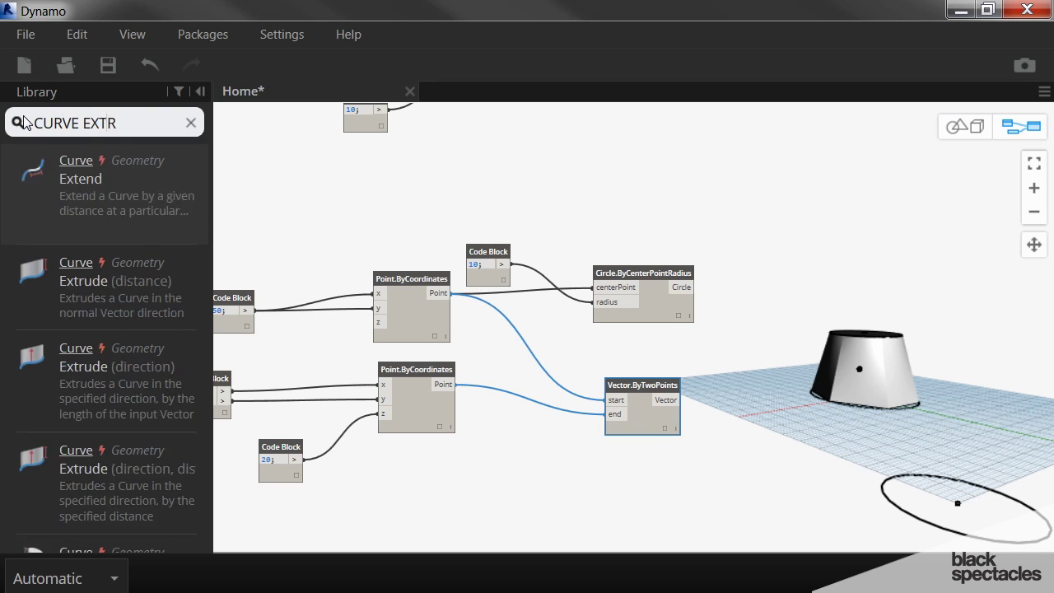
{"action": "key", "text": "BackSpace"}
{"action": "type", "text": "DEVA"}
{"action": "key", "text": "BackSpace"}
{"action": "key", "text": "BackSpace"}
{"action": "type", "text": "AS SOLID"}
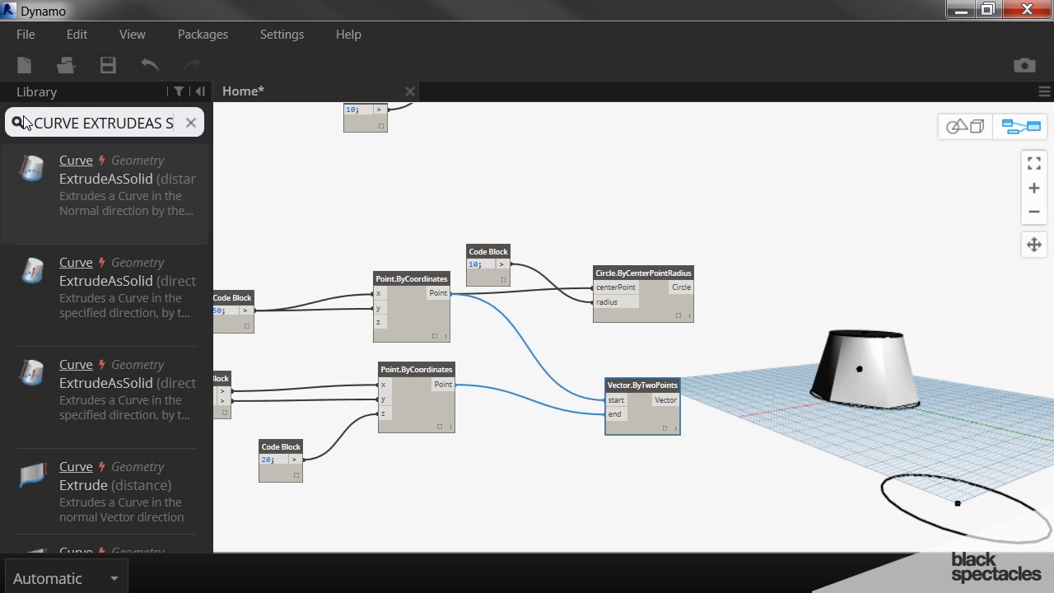
{"action": "left_click", "coordinate": [88, 188]}
- Position Curve.ExtrudeAsSolid beyond the circle node, wiring the circle to its curve input and the vector to its distance input
{"action": "left_click_drag", "start_coordinate": [655, 334], "coordinate": [821, 284]}
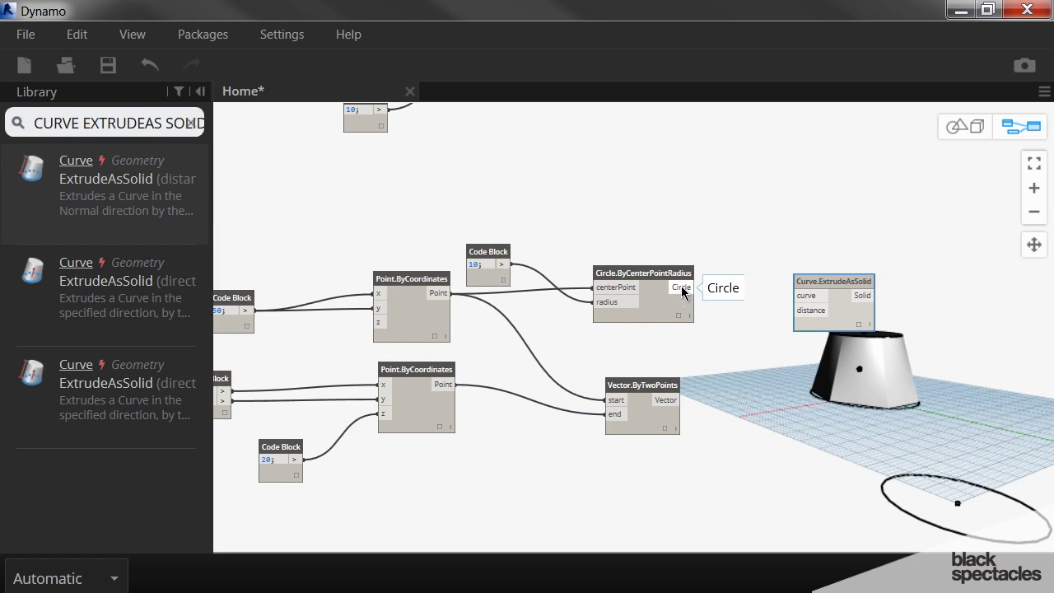
{"action": "left_click_drag", "start_coordinate": [693, 287], "coordinate": [843, 262]}
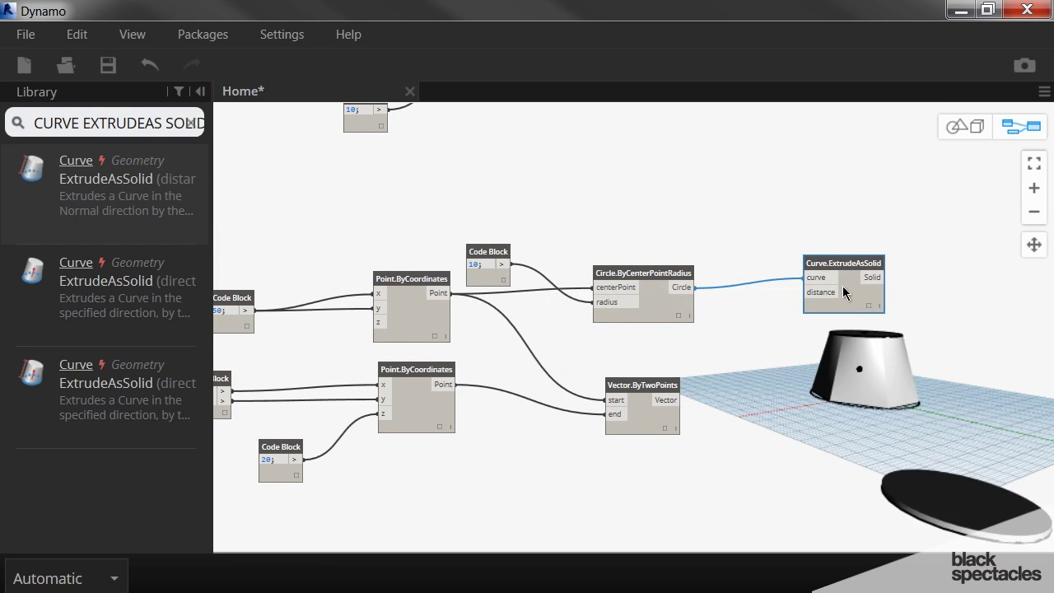
{"action": "left_click_drag", "start_coordinate": [672, 403], "coordinate": [807, 292]}
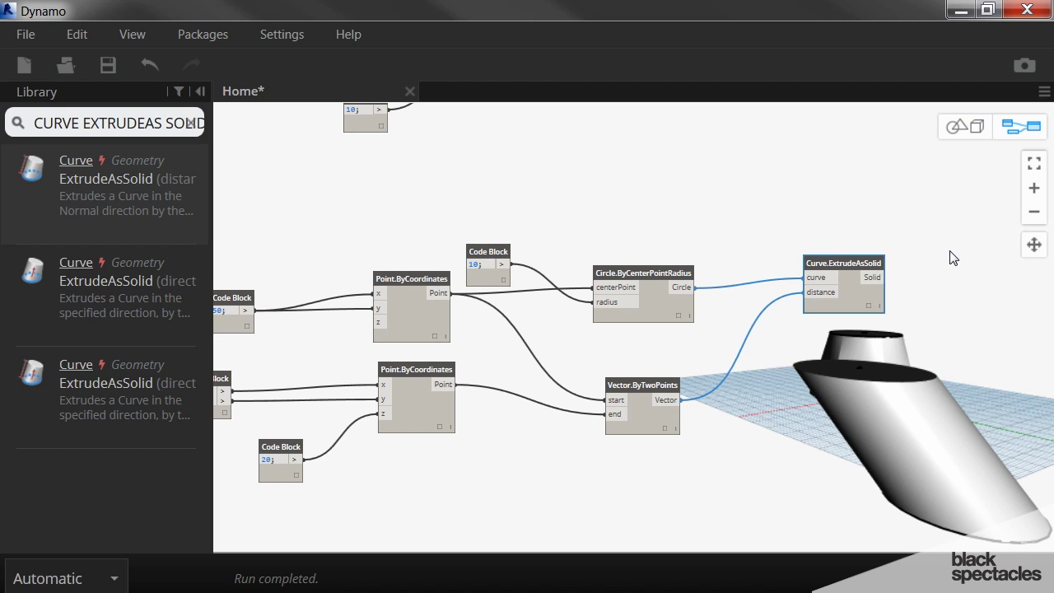
- Examine the completed node graph and the extruded cylinder beside the lofted solid in the 3D preview
{"action": "middle_click_drag", "start_coordinate": [950, 256], "coordinate": [818, 259]}
{"action": "scroll", "coordinate": [820, 259], "scroll_direction": "down", "scroll_amount": 5}
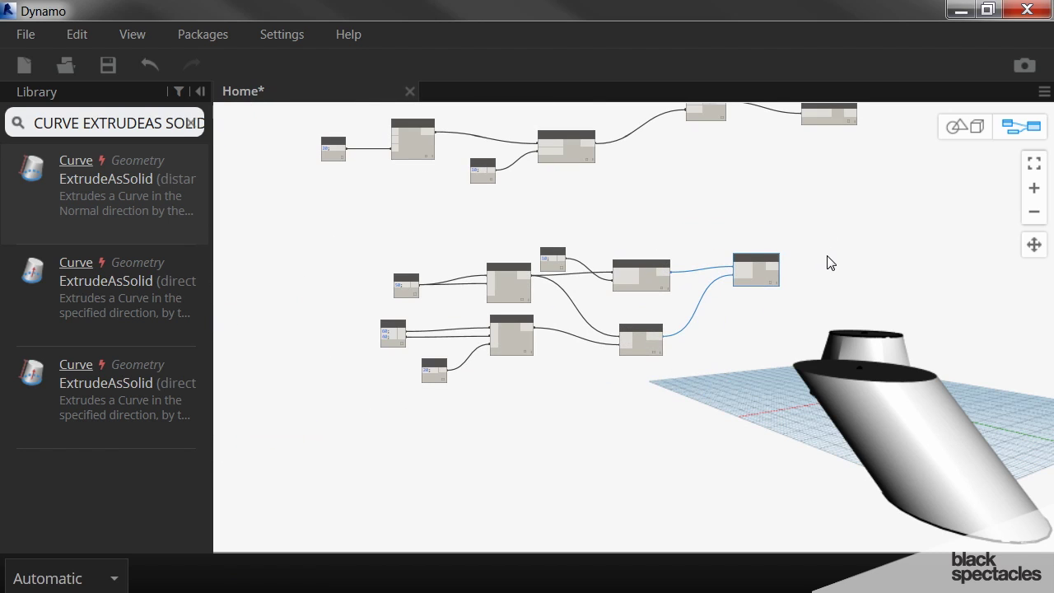
{"action": "key", "text": "Escape"}
{"action": "key", "text": "ctrl+b"}
{"action": "scroll", "coordinate": [839, 254], "scroll_direction": "down", "scroll_amount": 3}
{"action": "right_click_drag", "start_coordinate": [839, 253], "coordinate": [811, 275]}
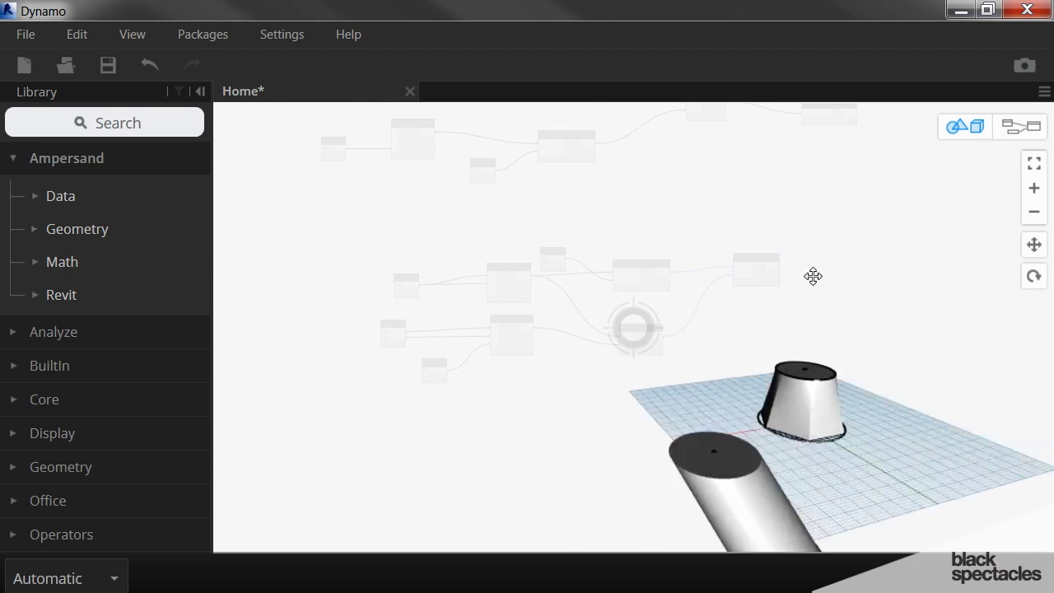